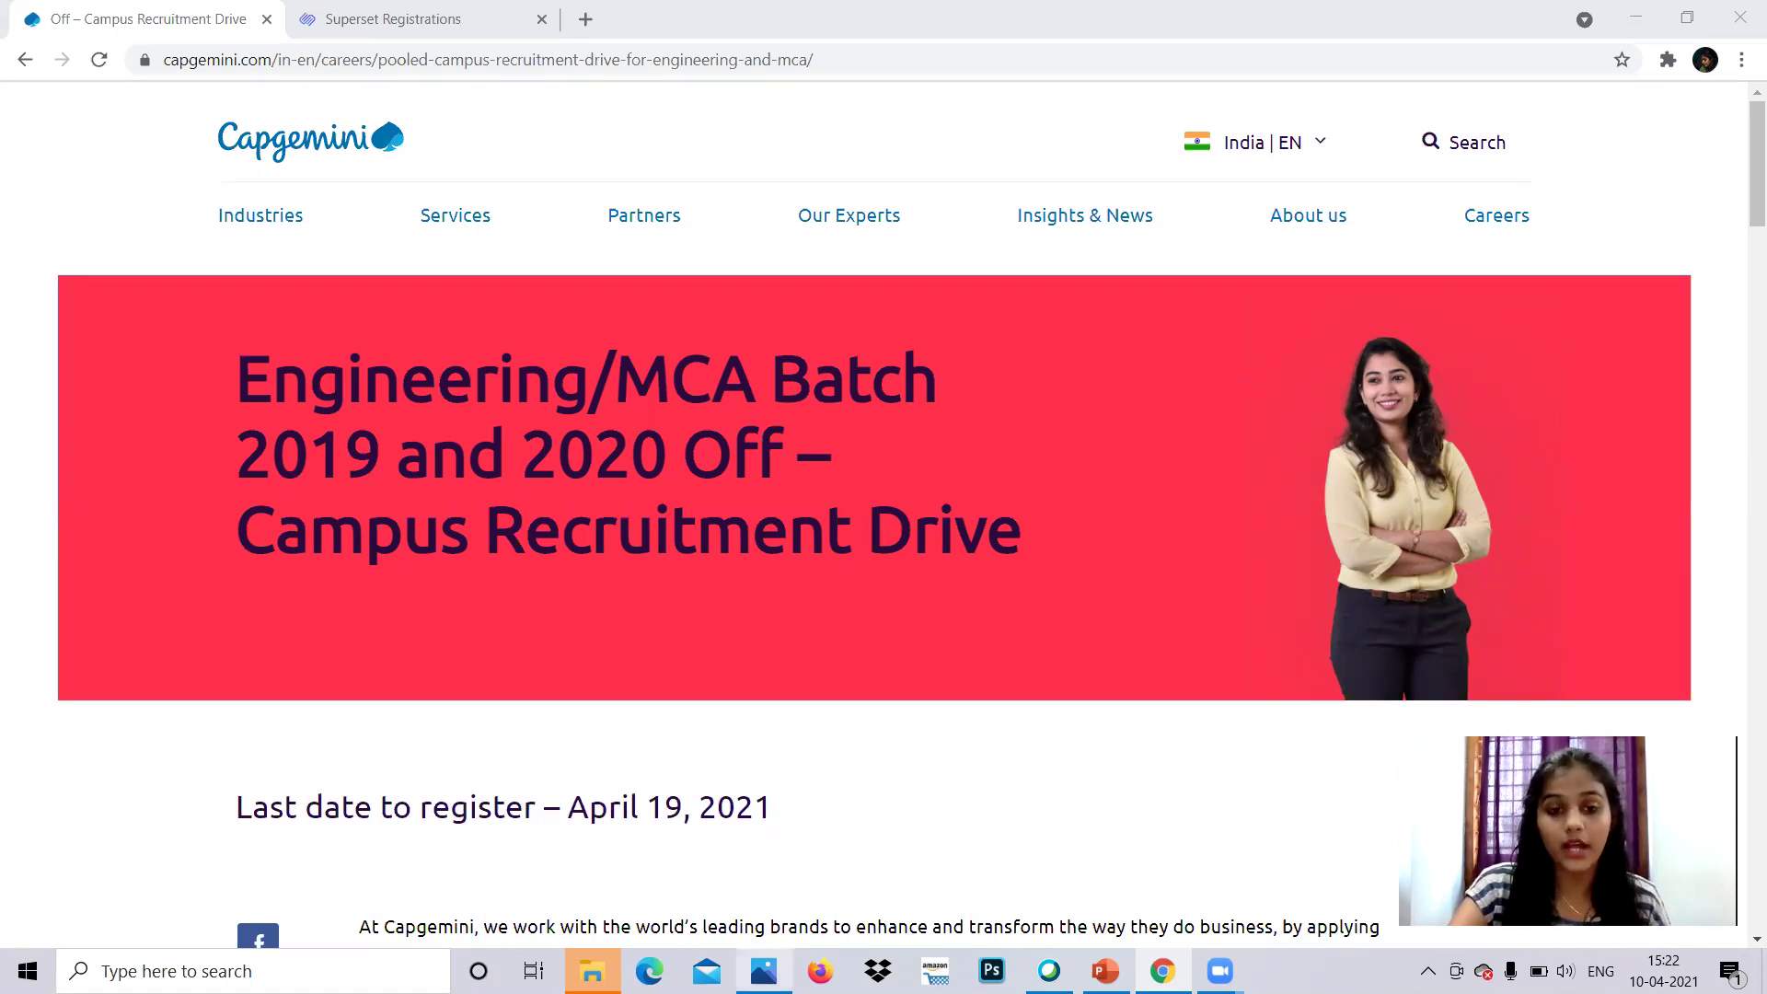
- Switch to Windows Photos showing the Capgemini & TCS 21 days Aptitude Crash Course poster
key("alt+Tab")
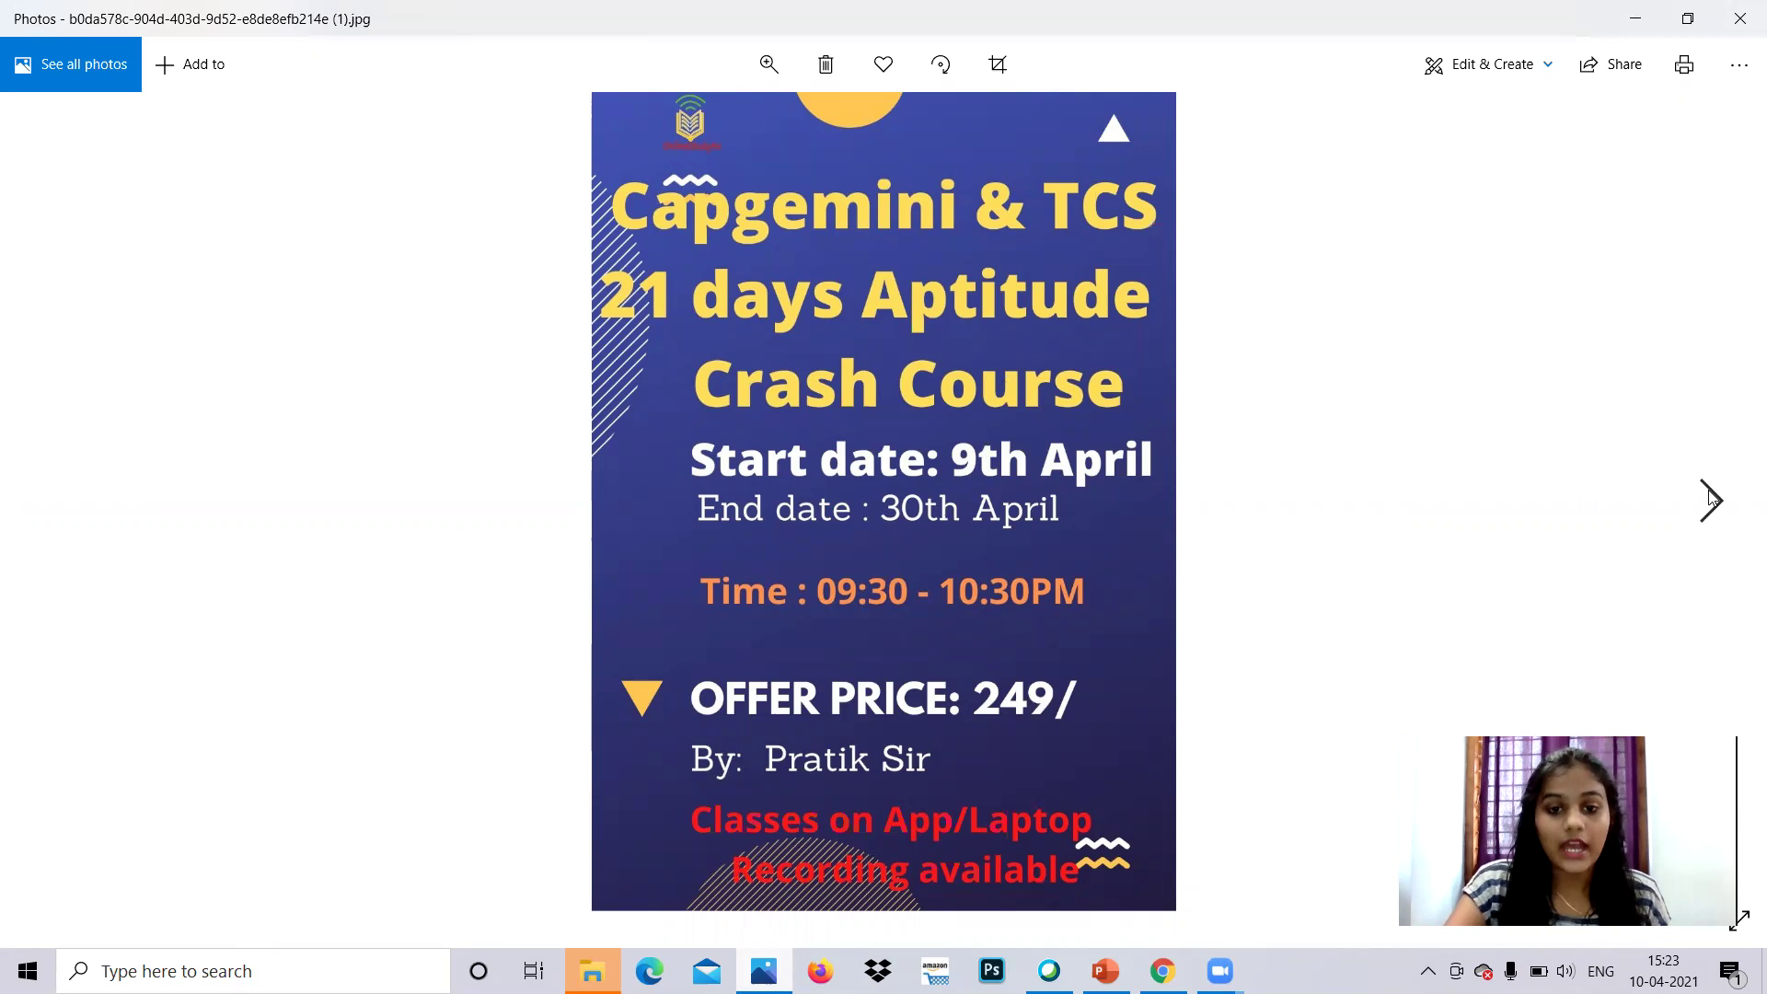
- Advance to the Capgemini & TCS 21 days Coding Crash Course poster with its 07:00–08:00 PM class
left_click(1710, 498)
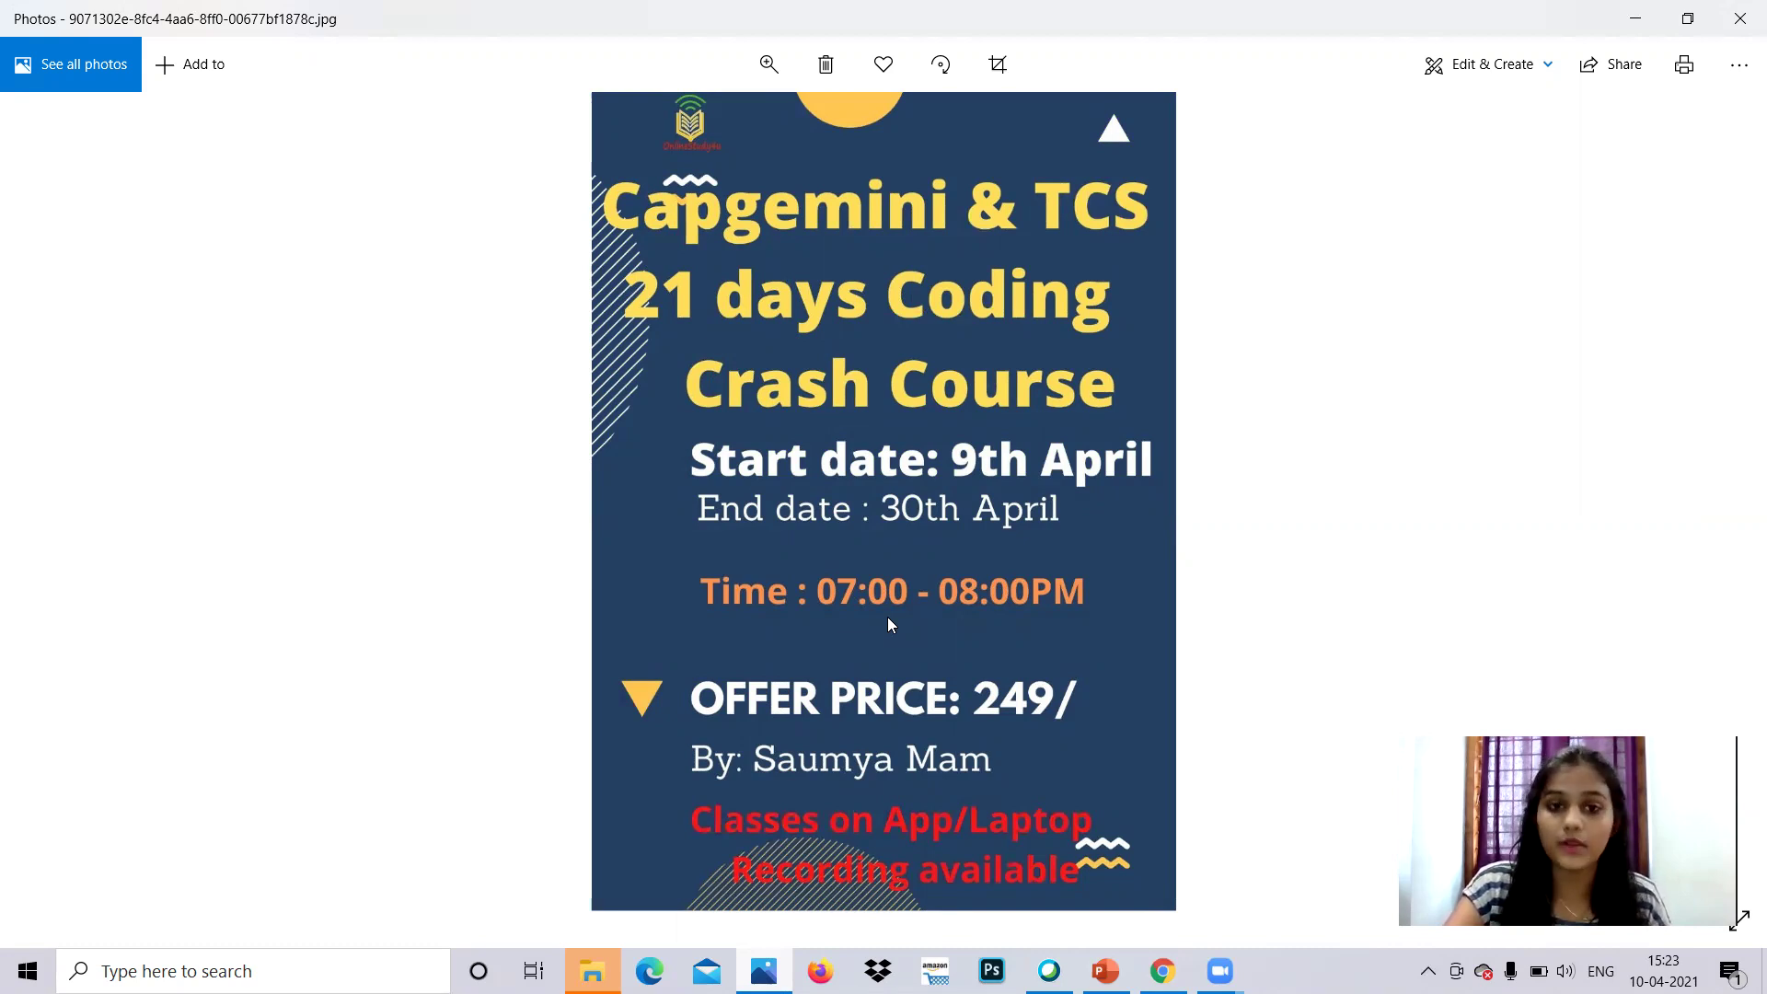
- Minimize Photos, scroll the Capgemini recruitment page and follow Register Now to Superset
left_click(1636, 18)
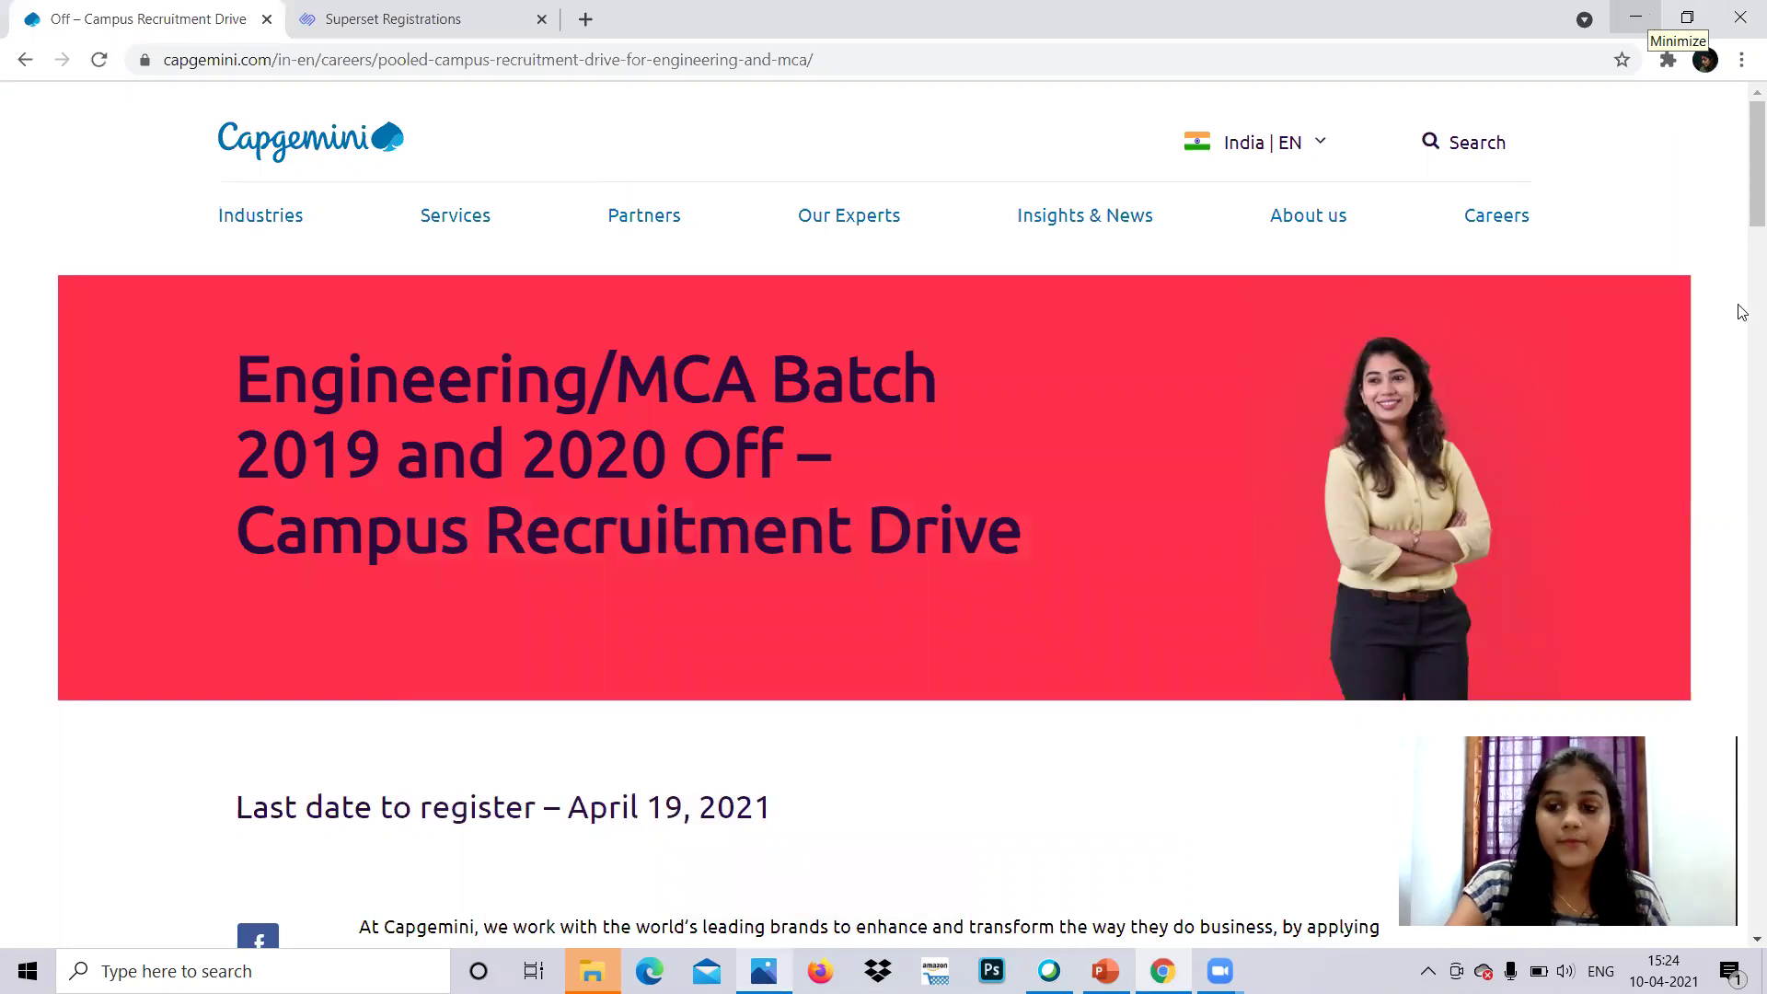
scroll(1742, 267, "down", 5)
scroll(1742, 293, "down", 12)
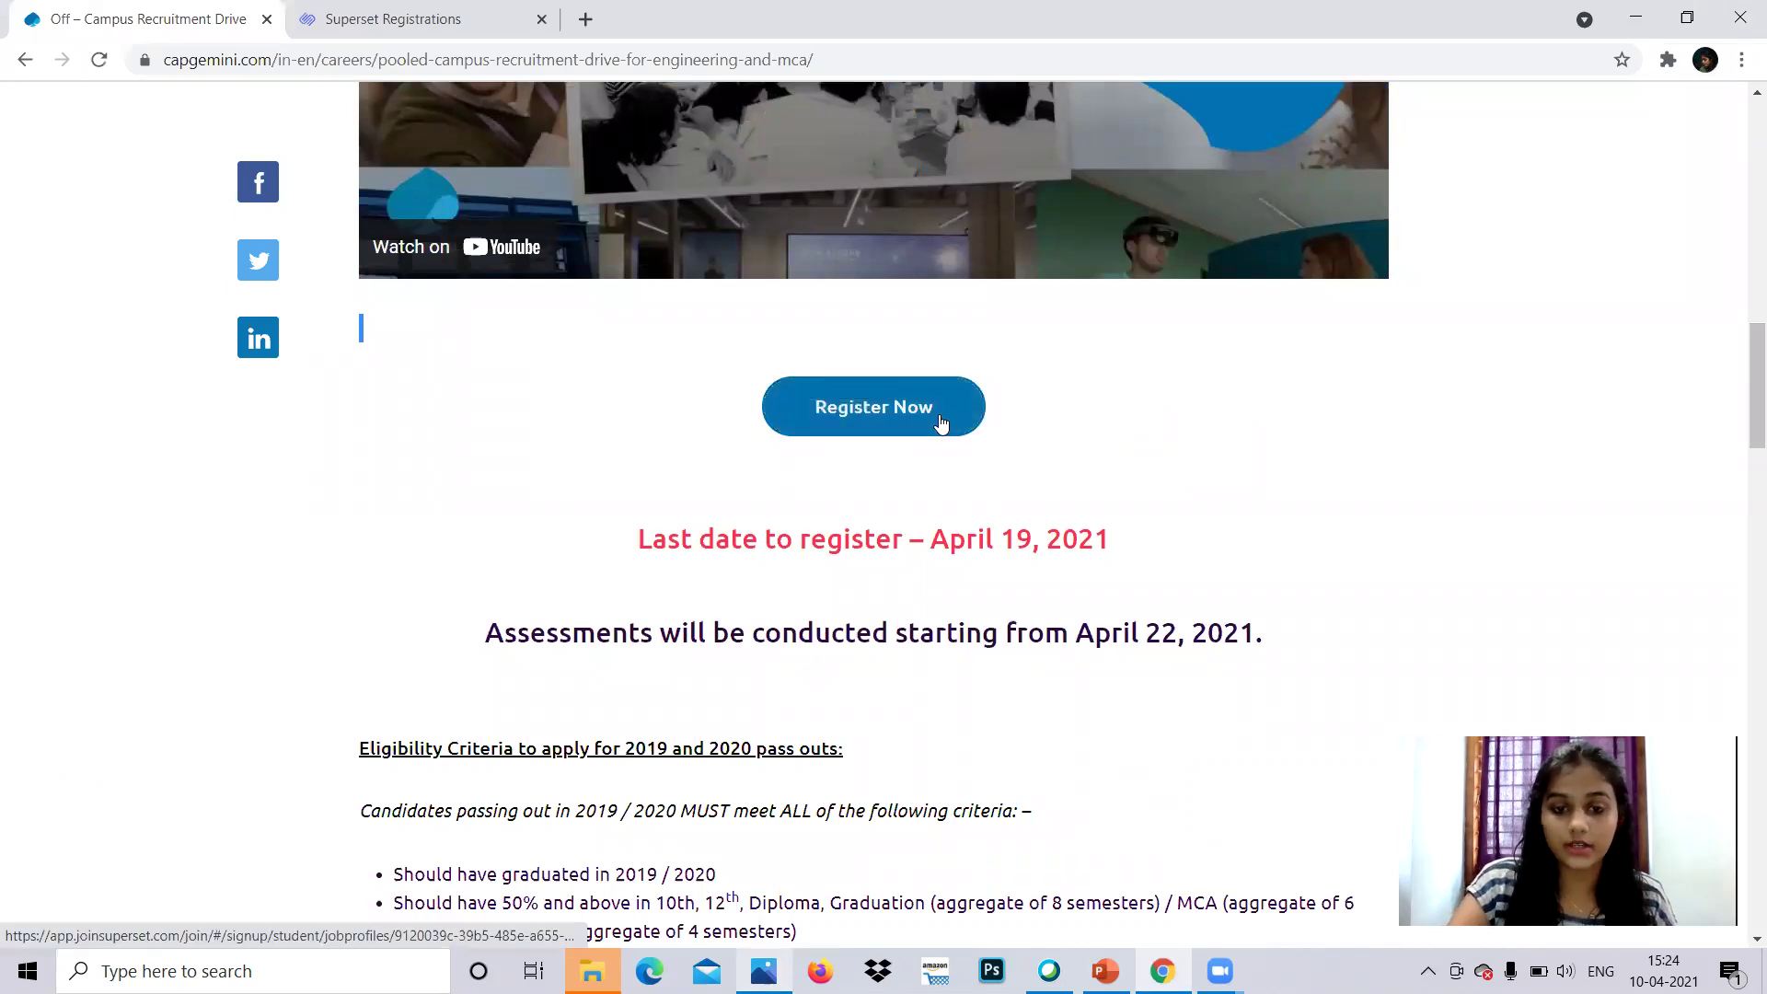
left_click(939, 422)
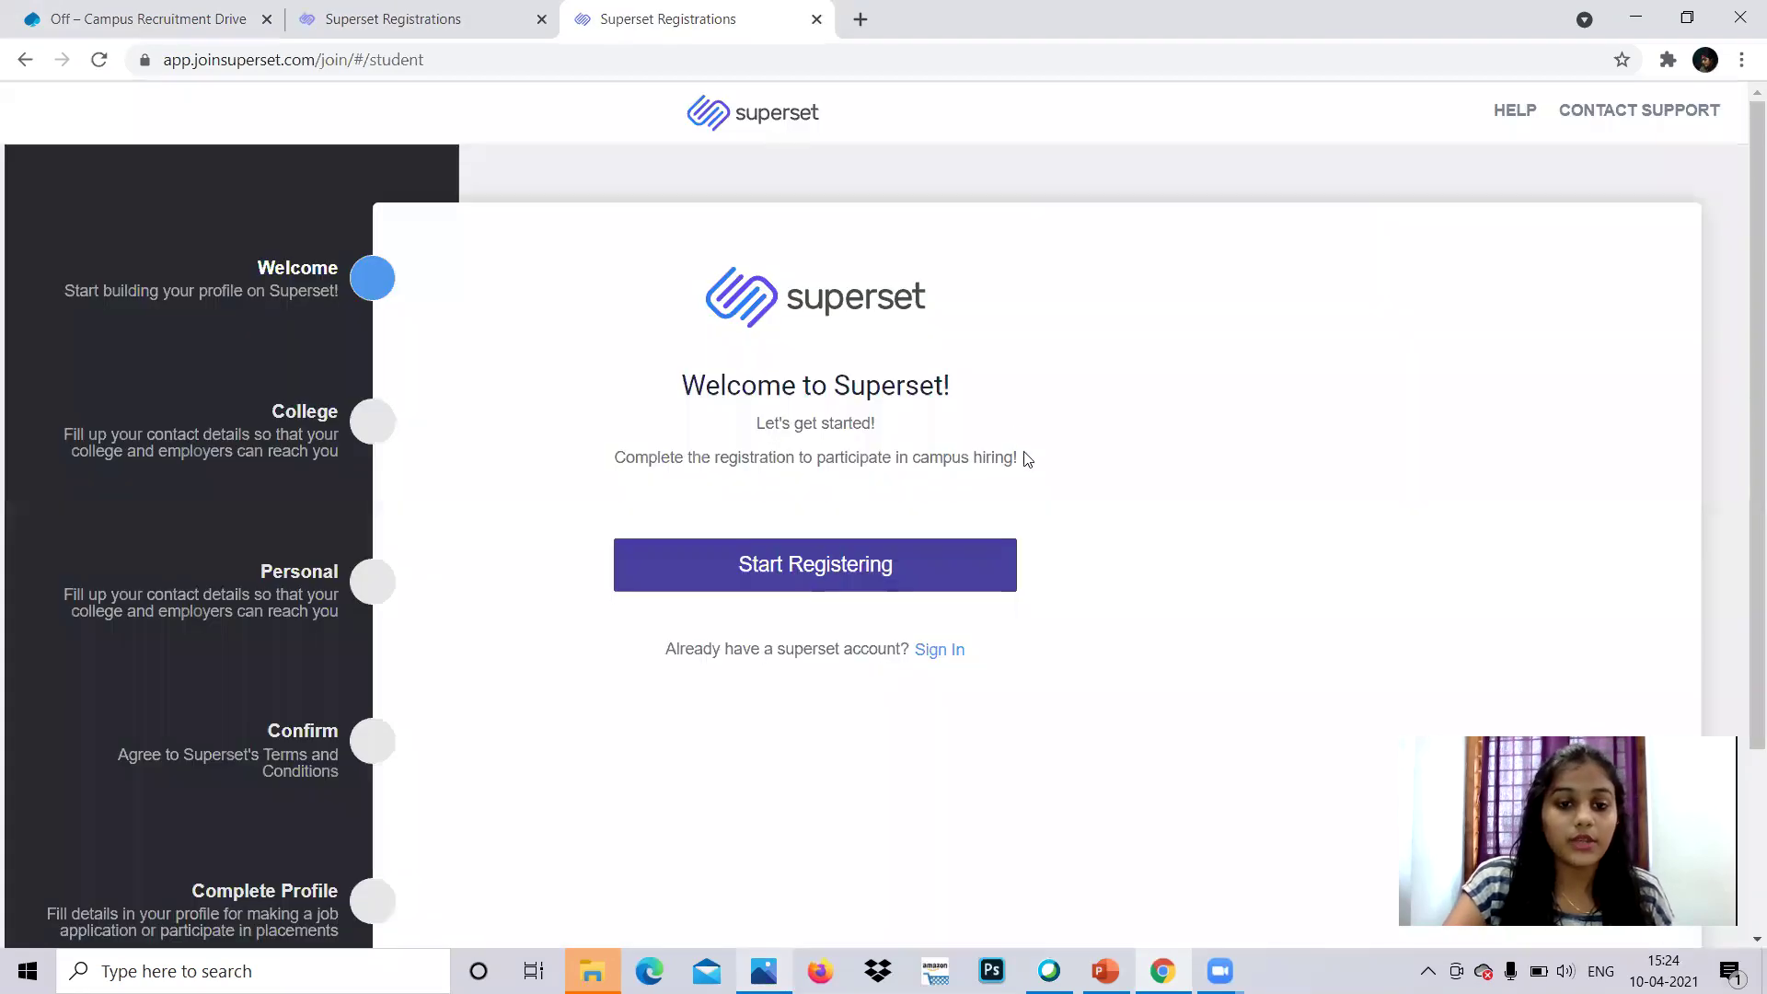
- Start registering on Superset and review the passphrase options
left_click(836, 567)
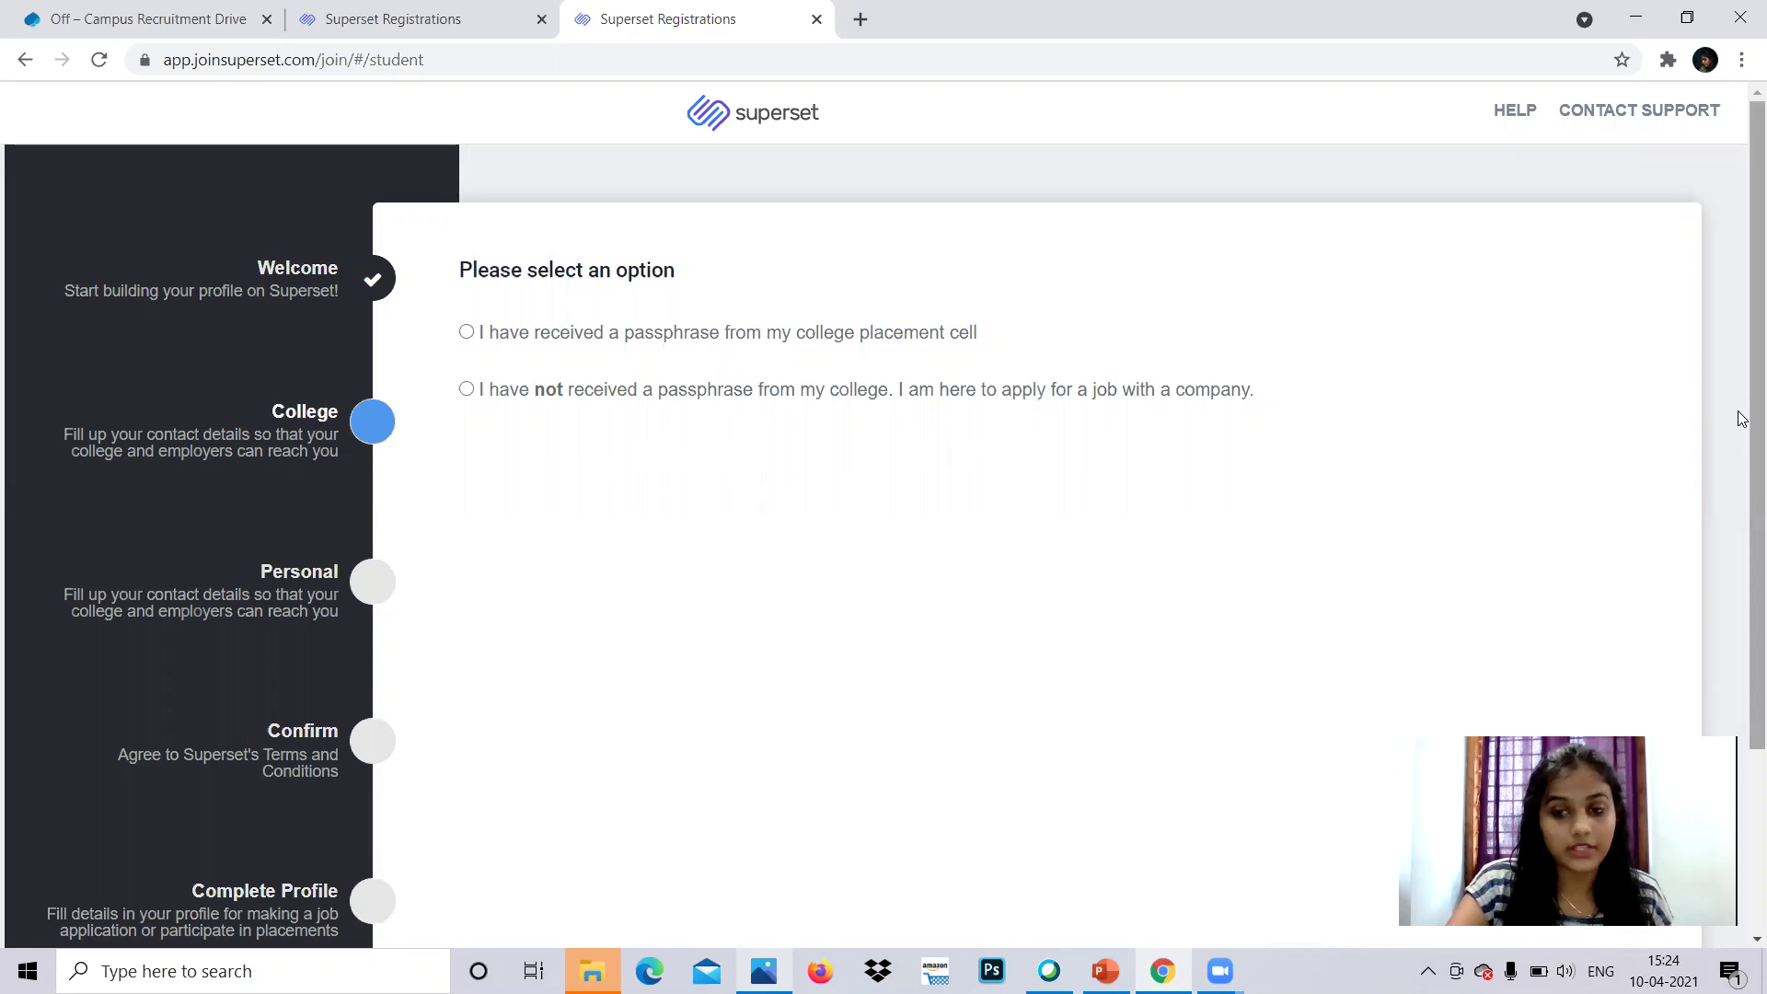
left_click_drag(1742, 440, 1742, 644)
scroll(1717, 445, "up", 2)
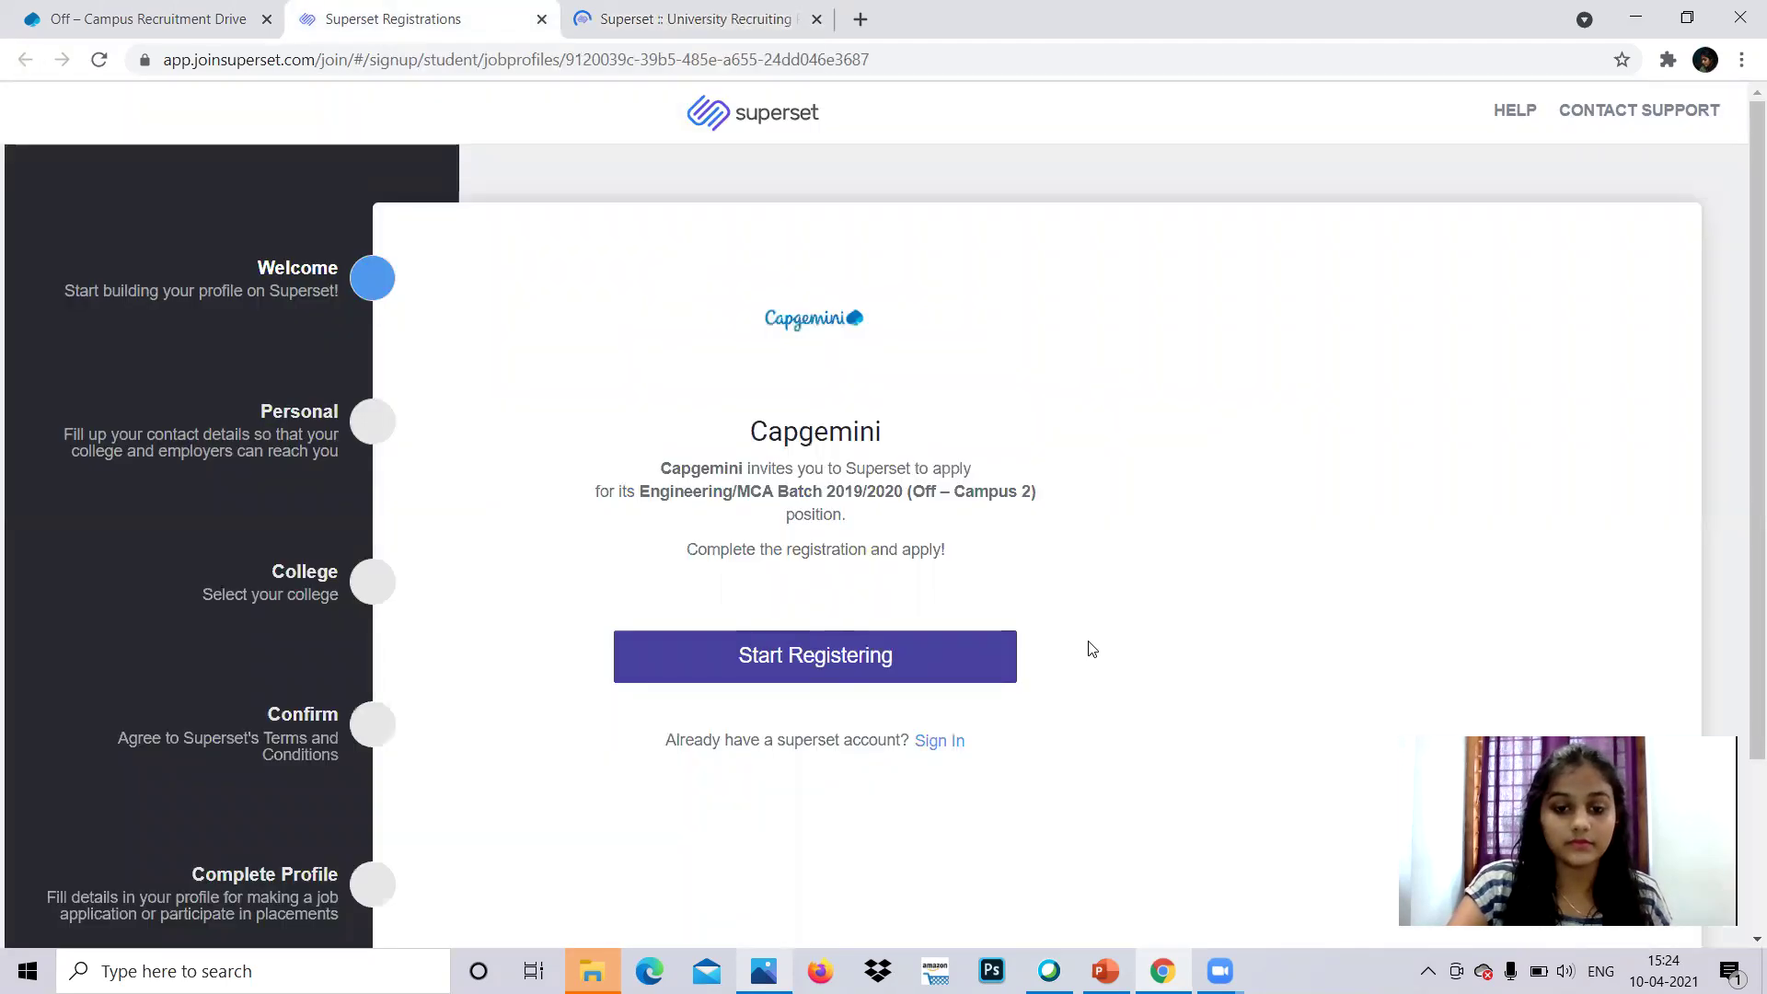
- Sign in to Superset with the student's e-mail address and account password
left_click(930, 748)
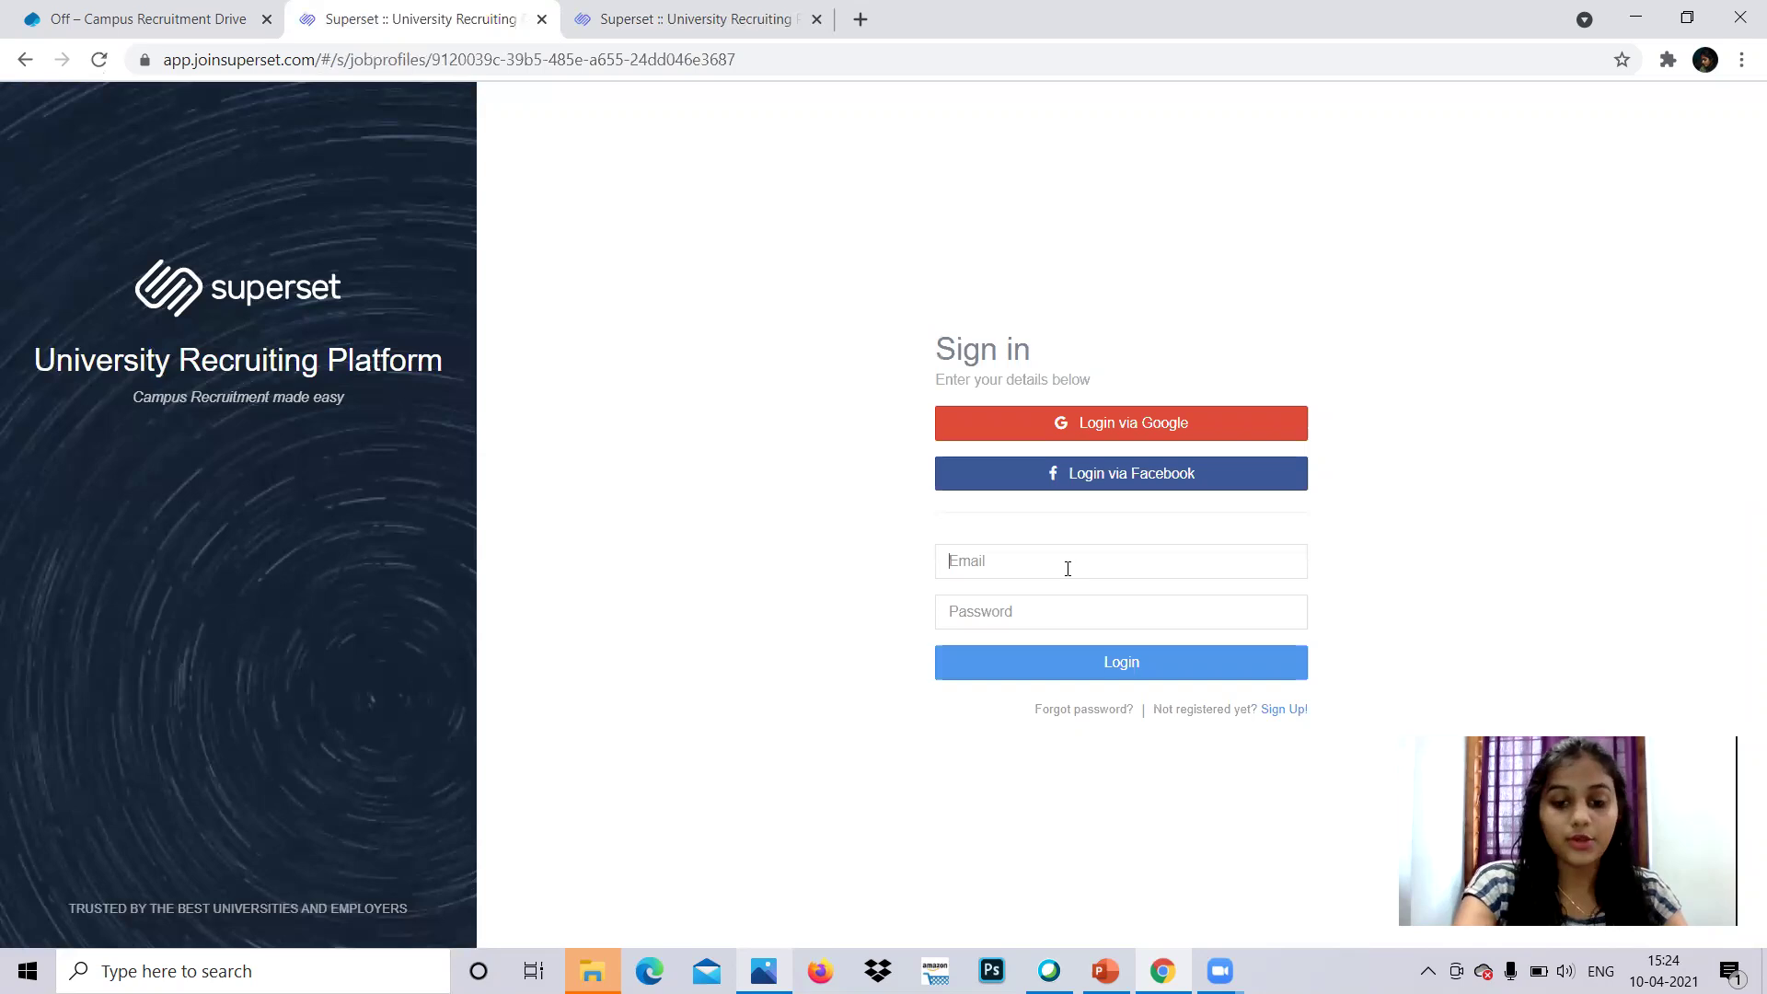
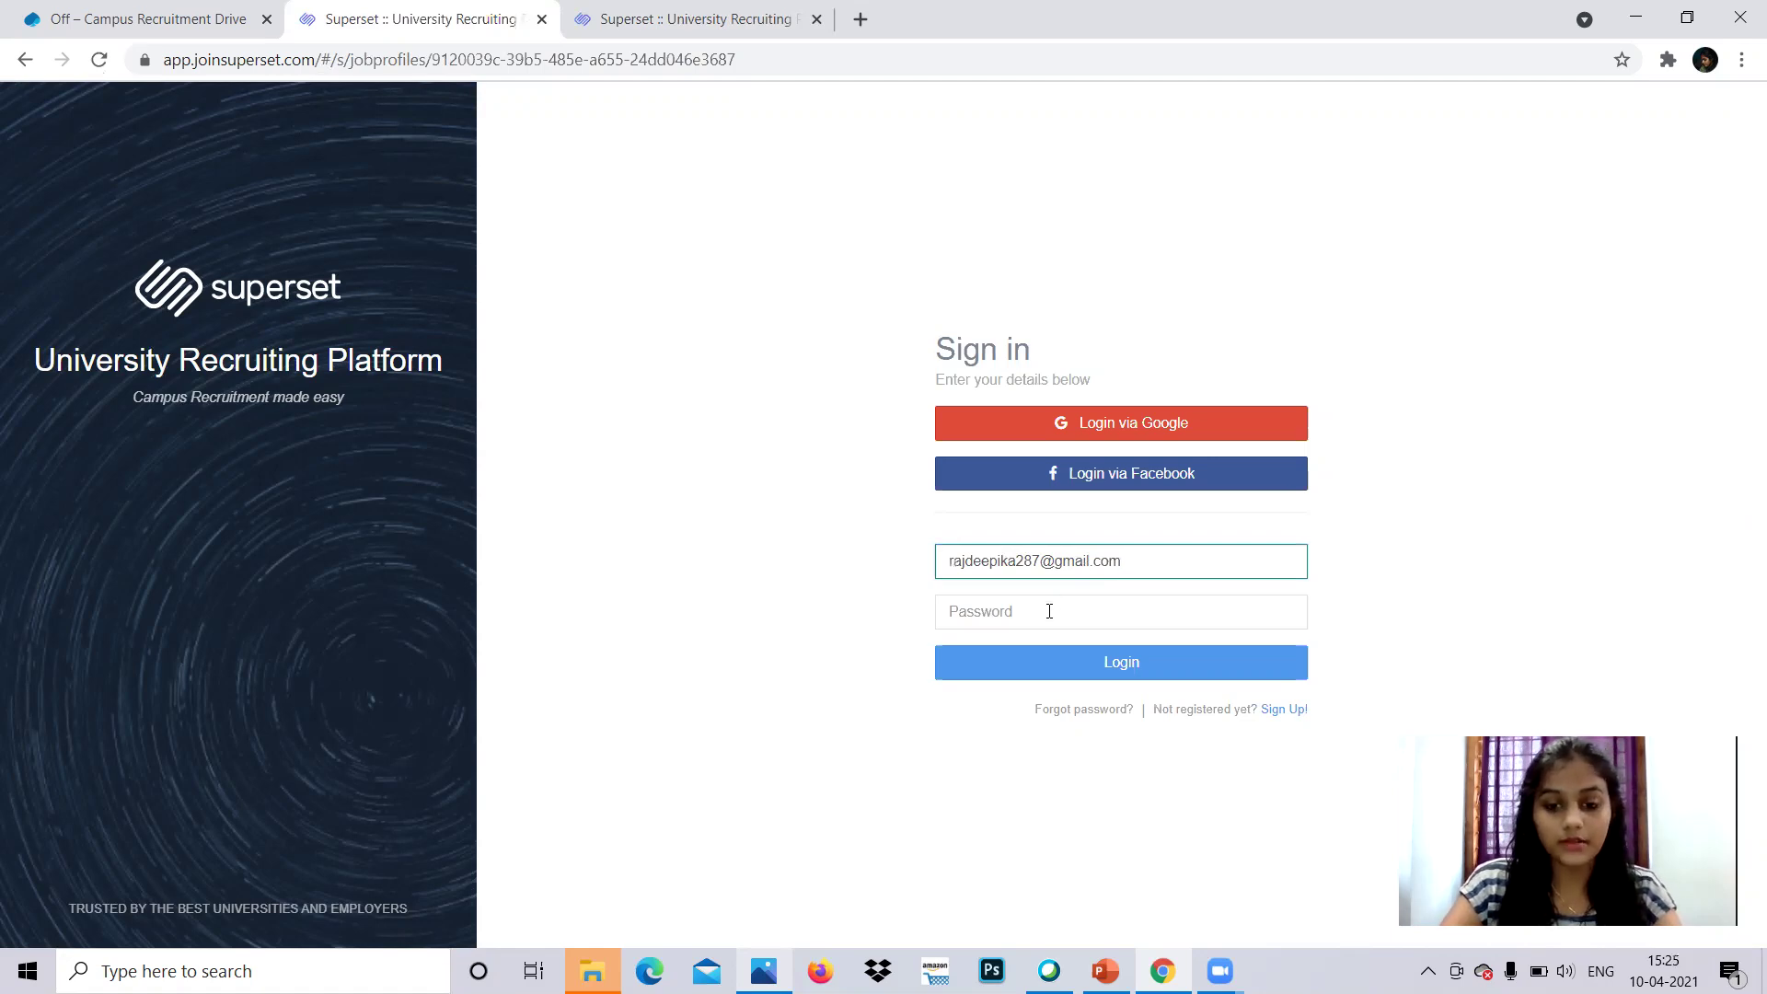
left_click(1050, 611)
type("******")
key("Return")
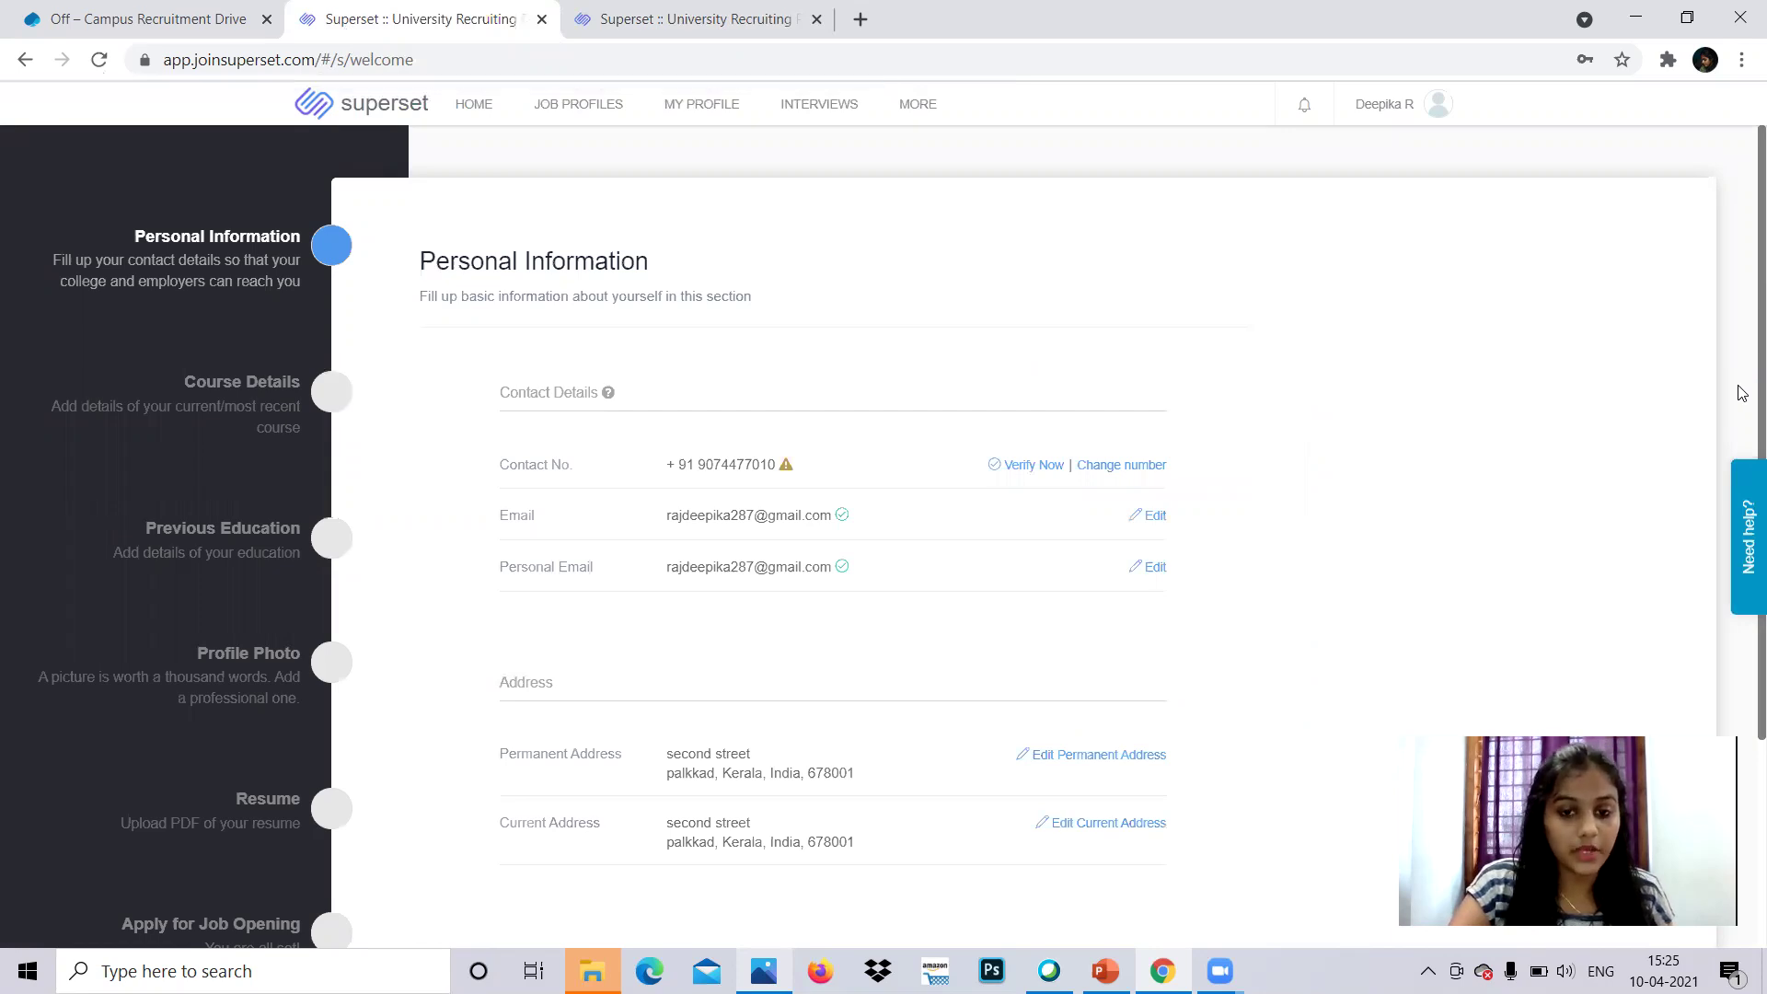
- Change the profile's Contact No. to the new mobile number and scroll down to Career Plans
left_click(1134, 467)
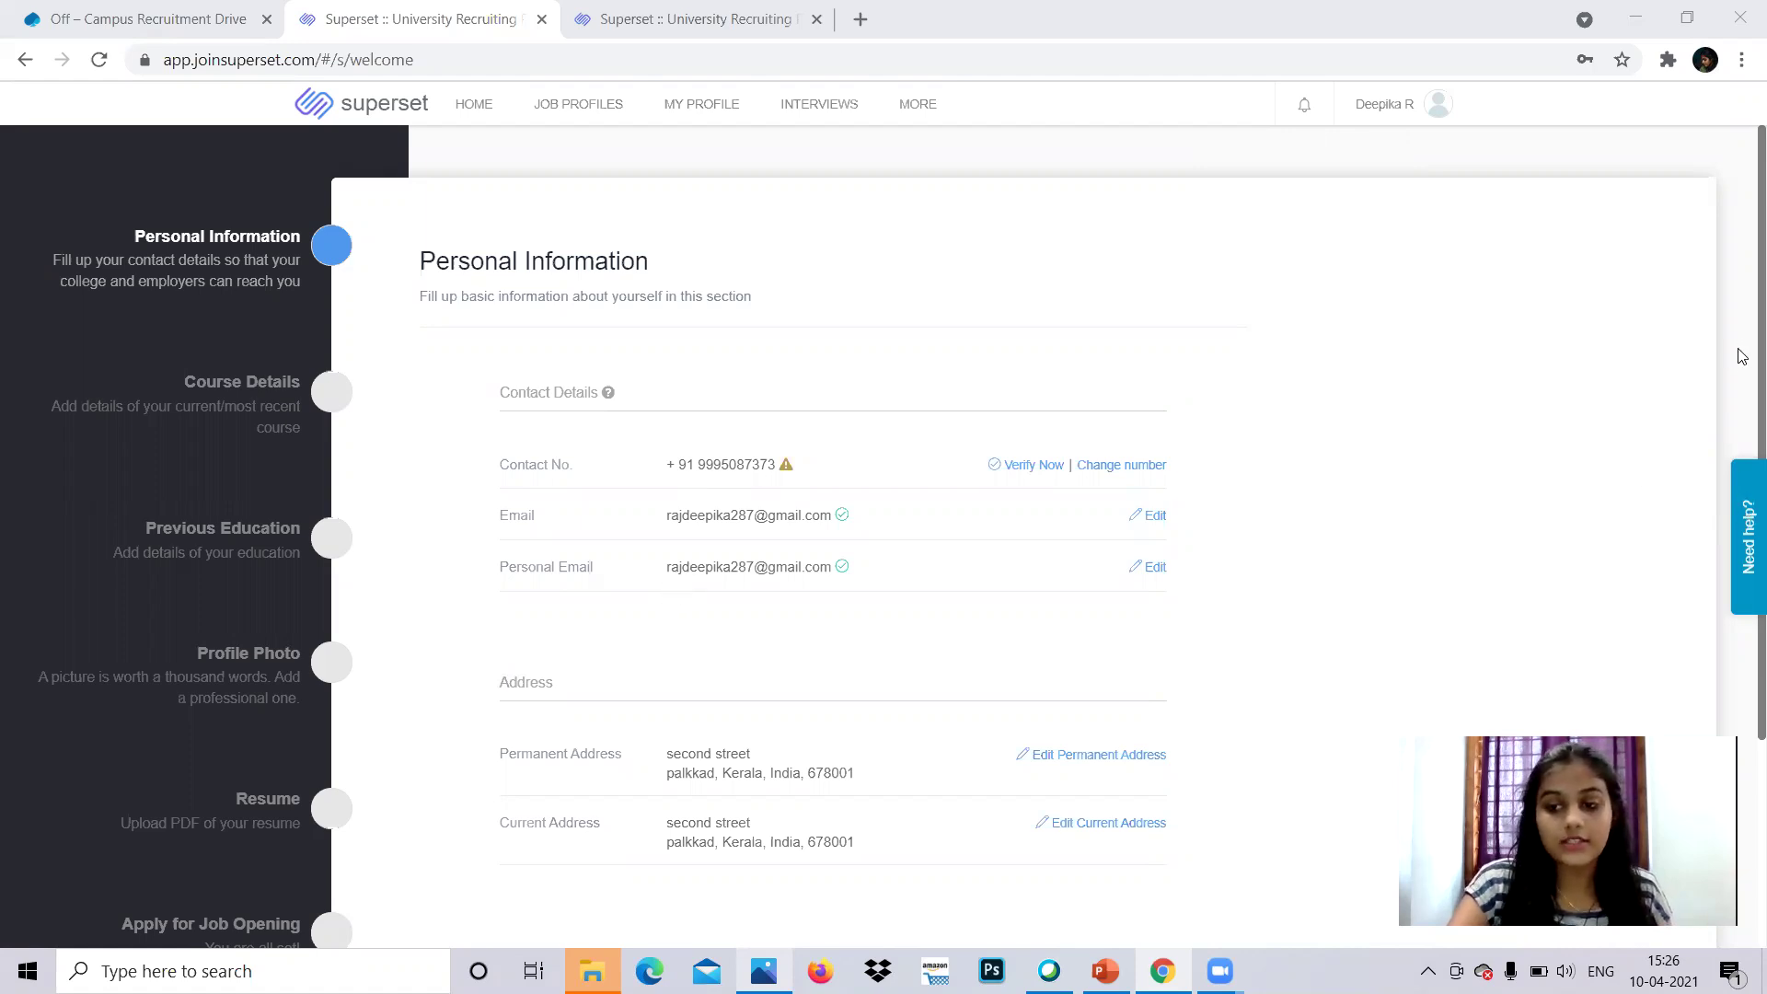
scroll(1744, 621, "down", 3)
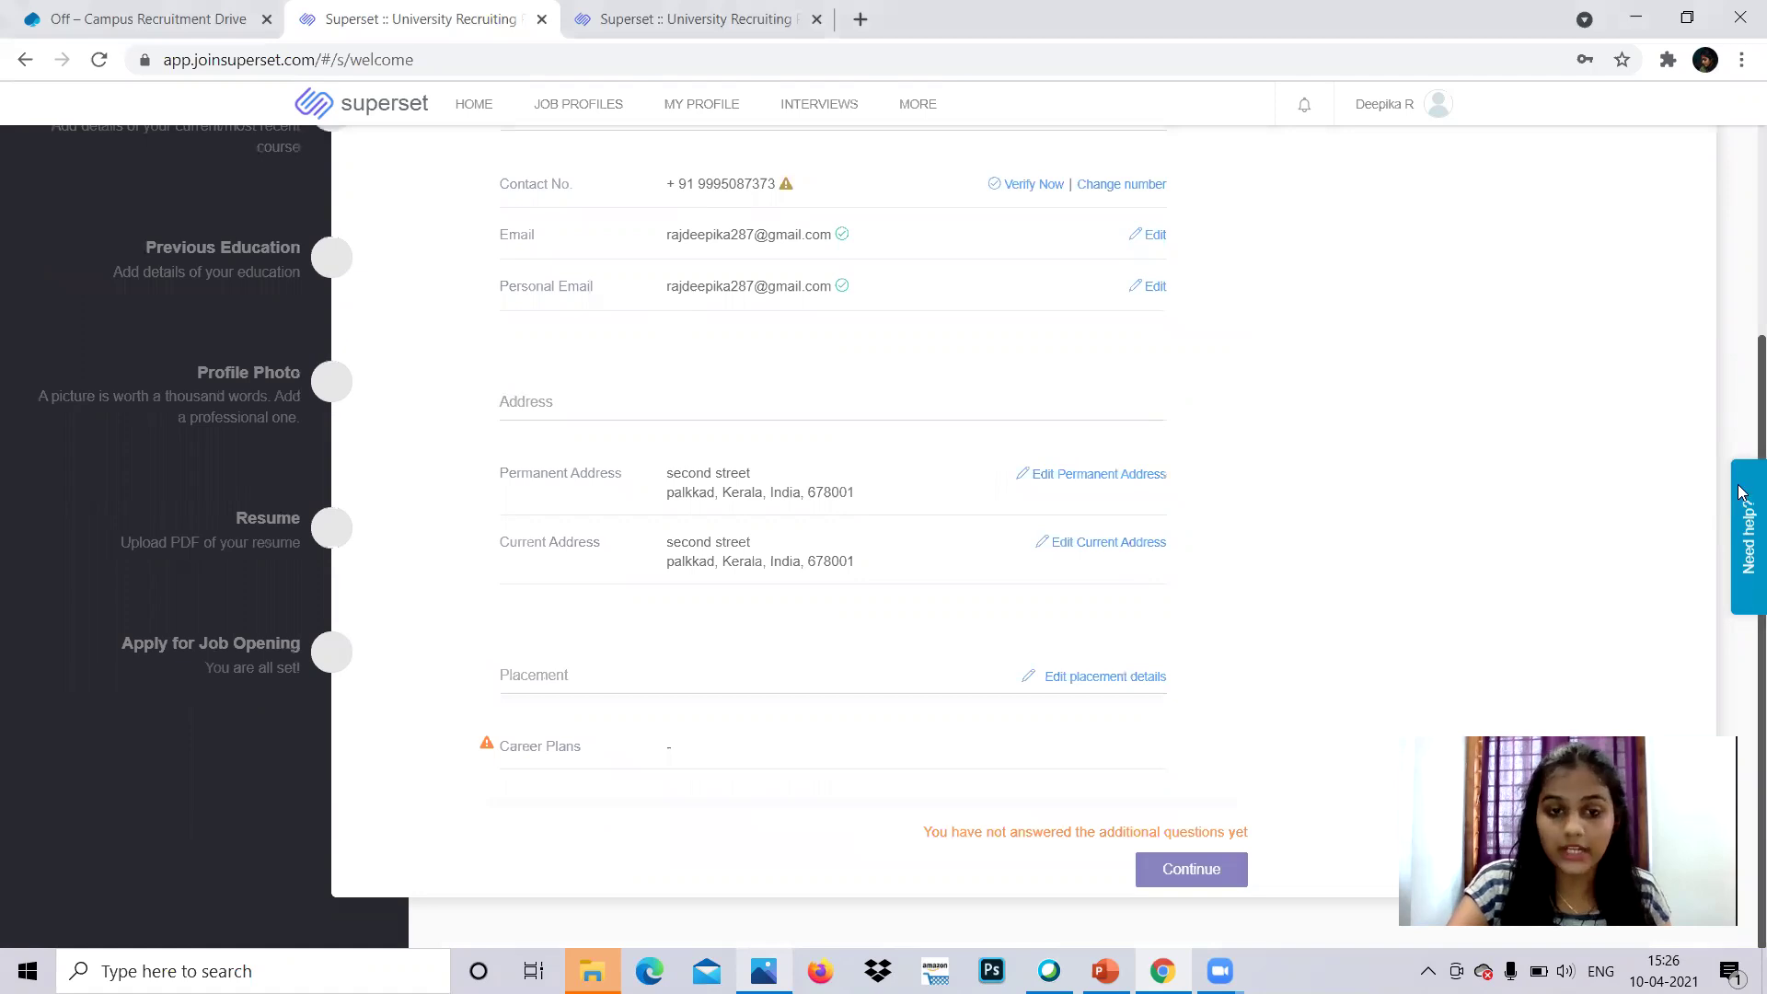
scroll(1744, 497, "up", 1)
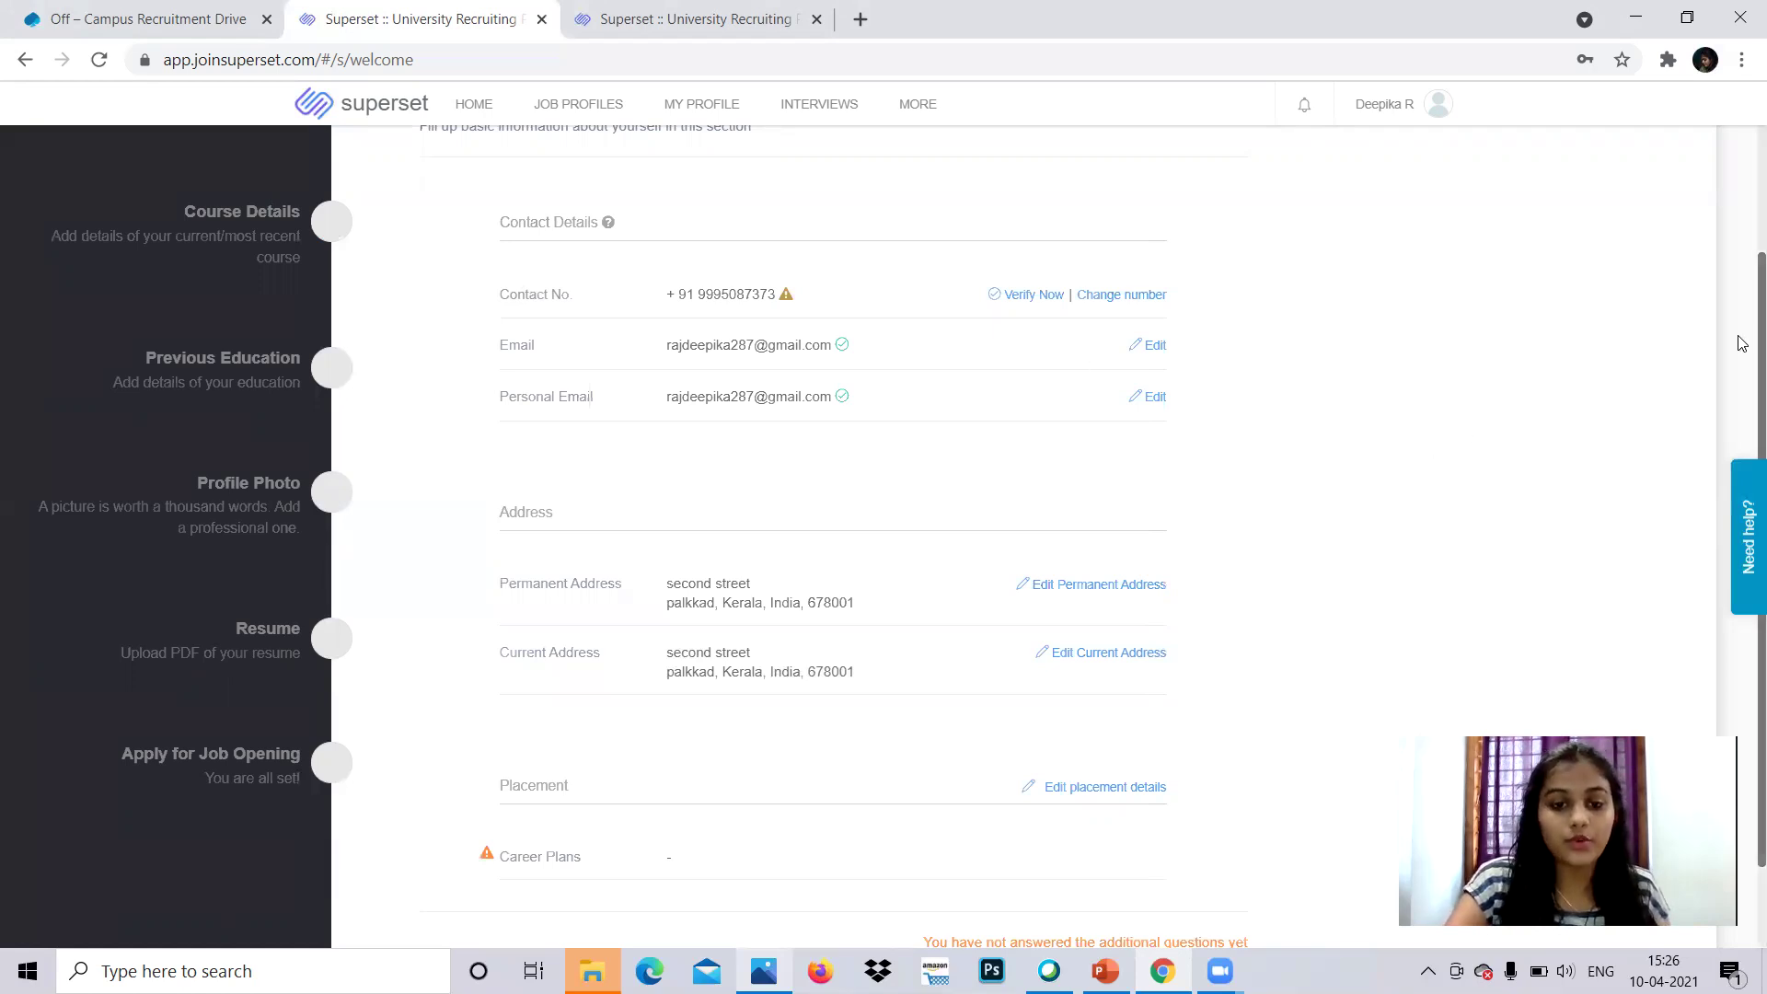
scroll(1744, 401, "down", 1)
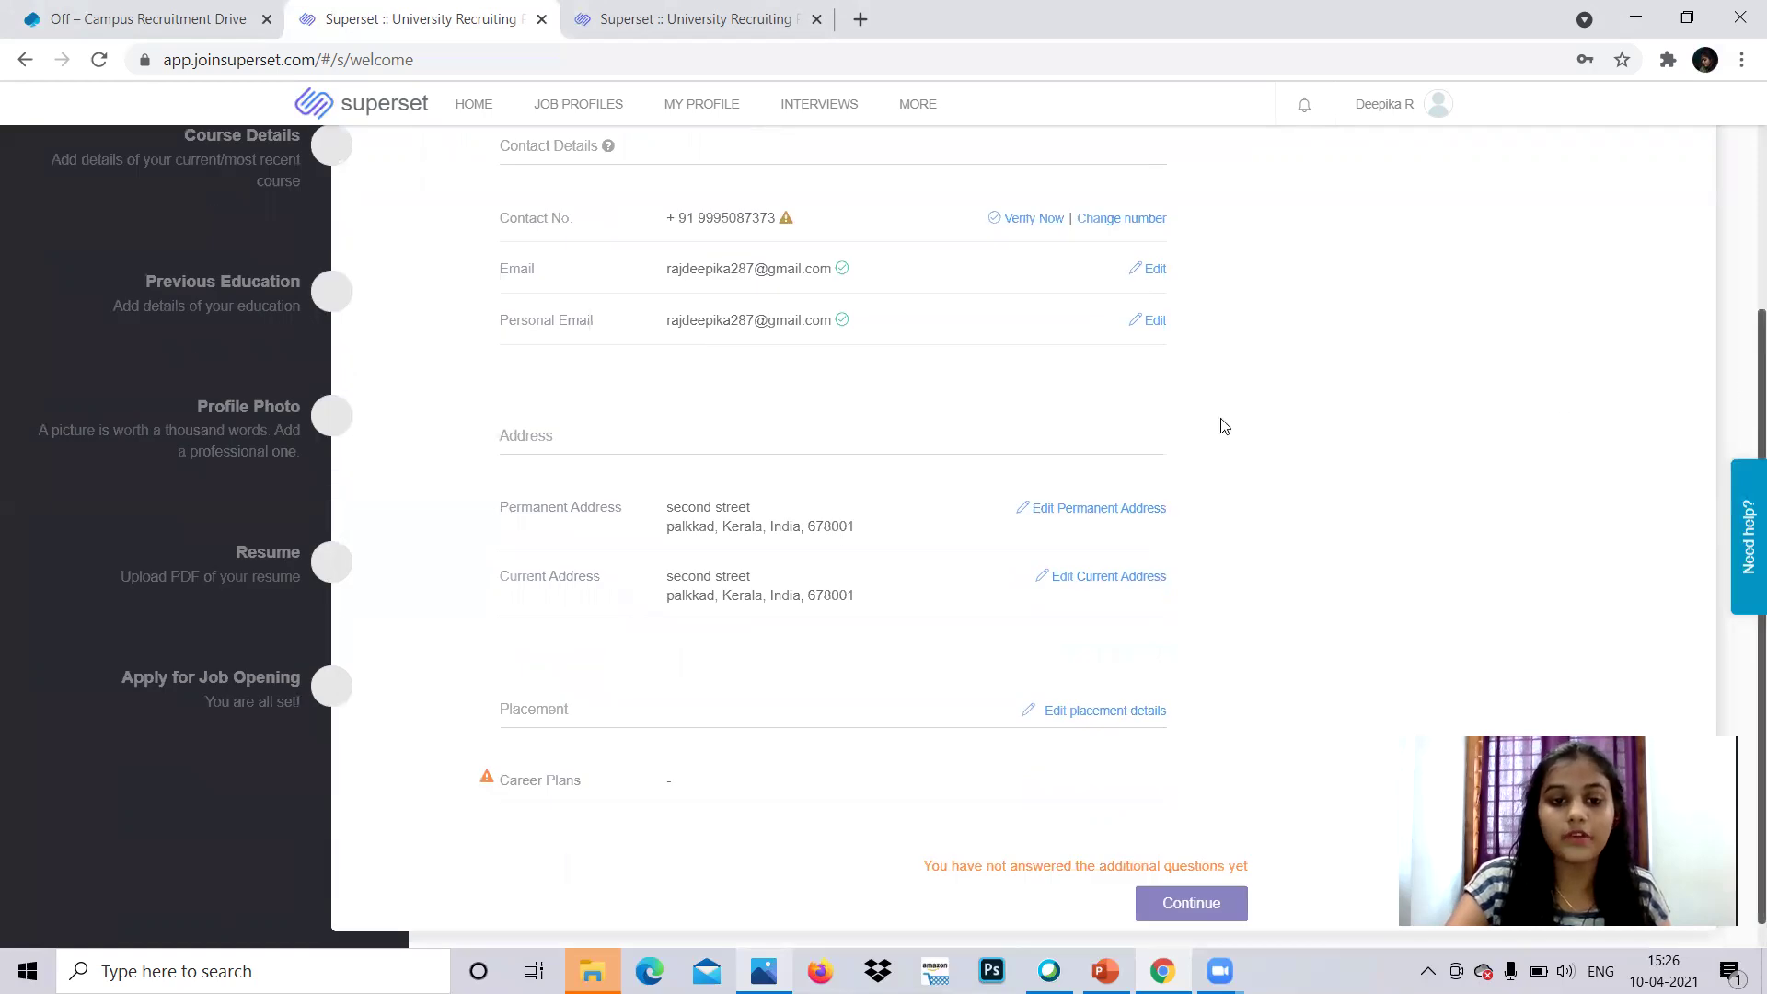
scroll(1199, 415, "up", 1)
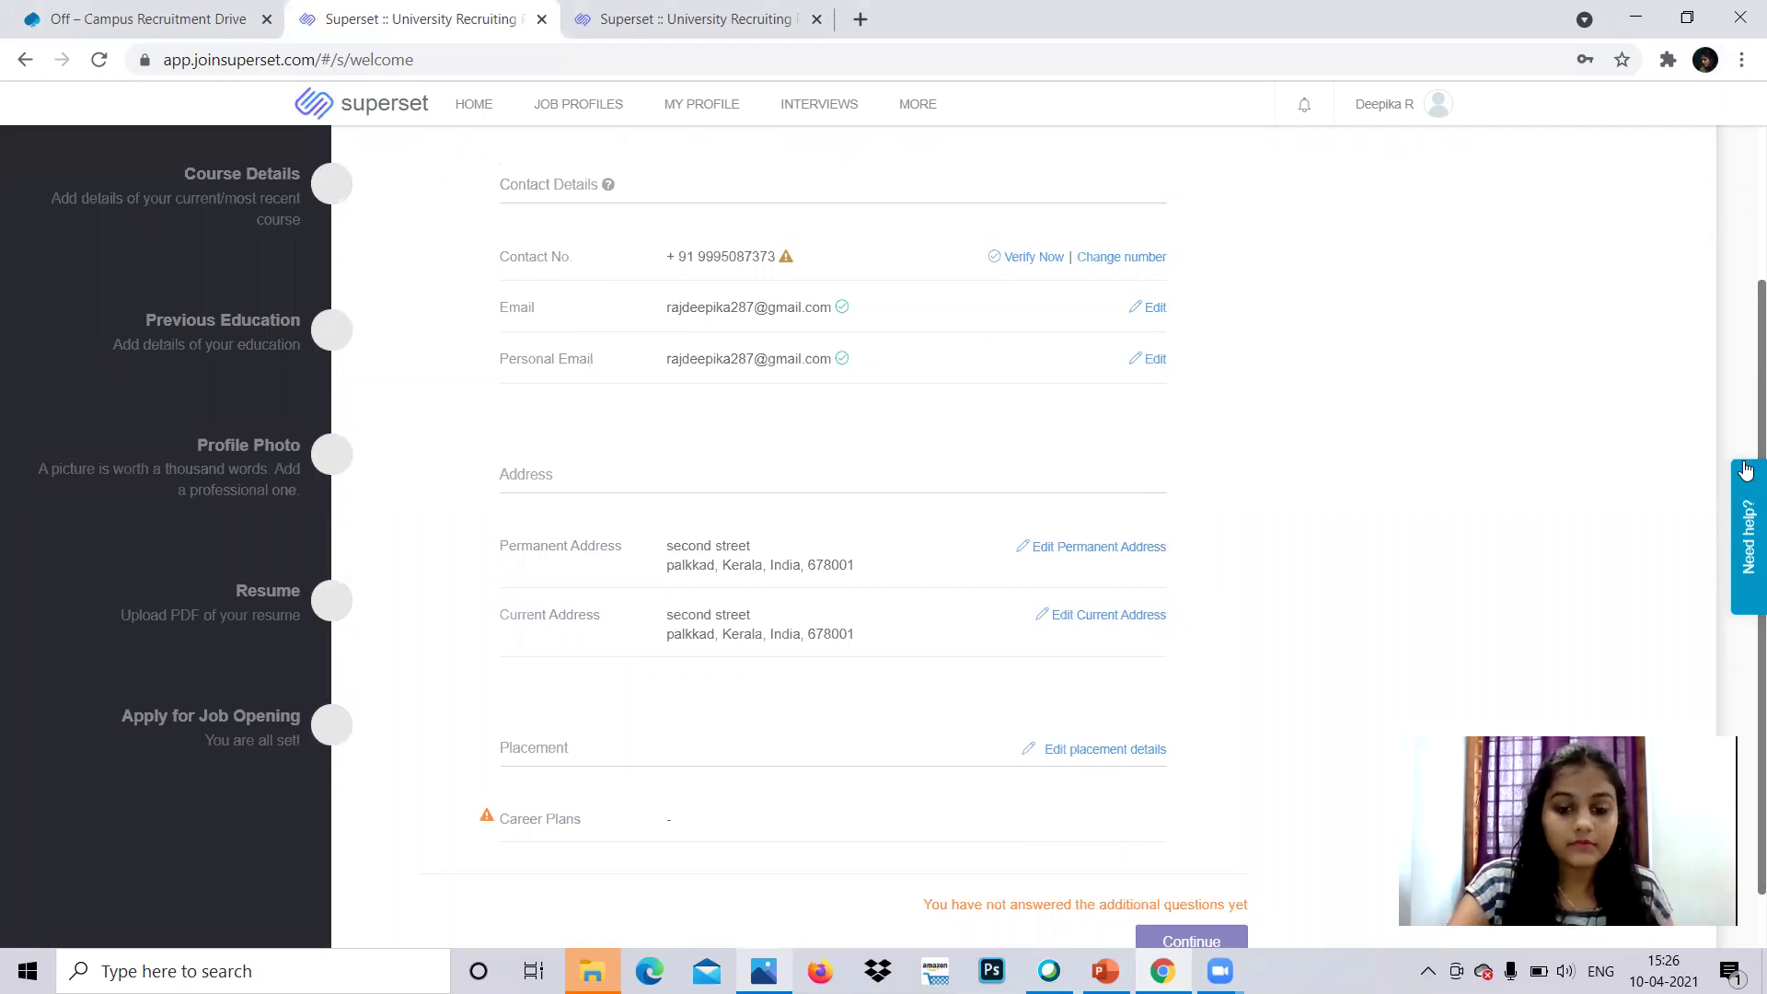
key("ctrl+a")
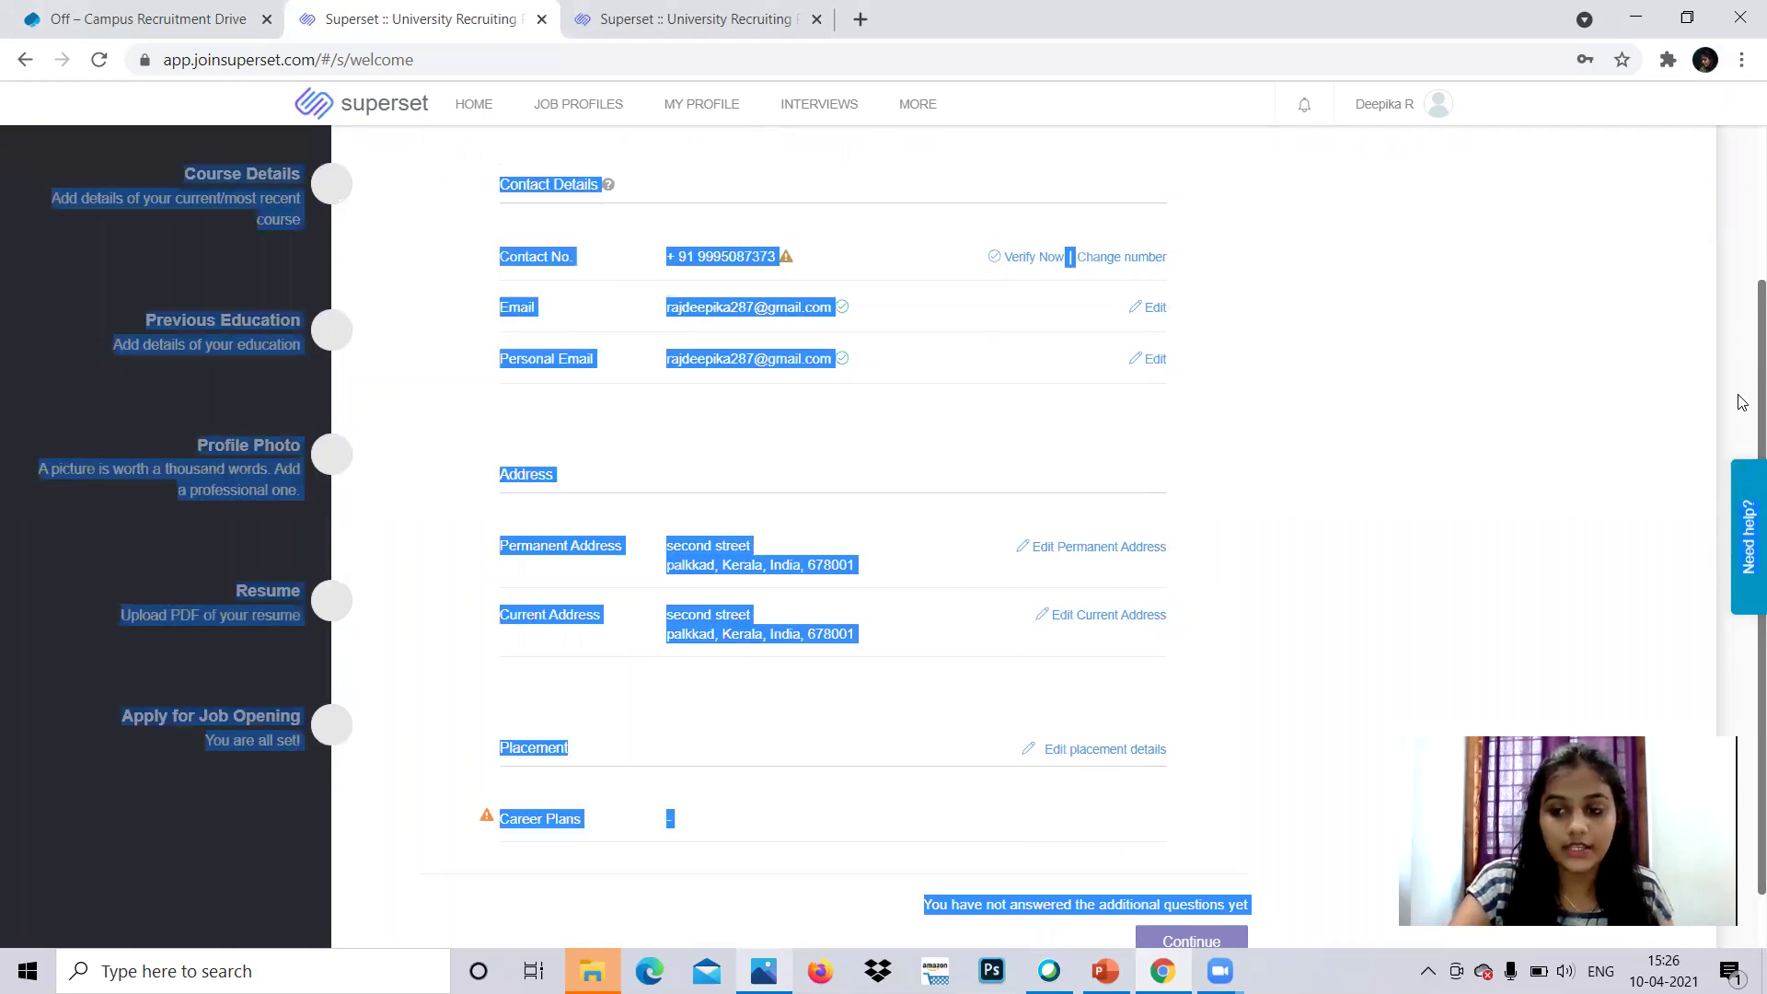
left_click(1743, 402)
scroll(973, 938, "down", 2)
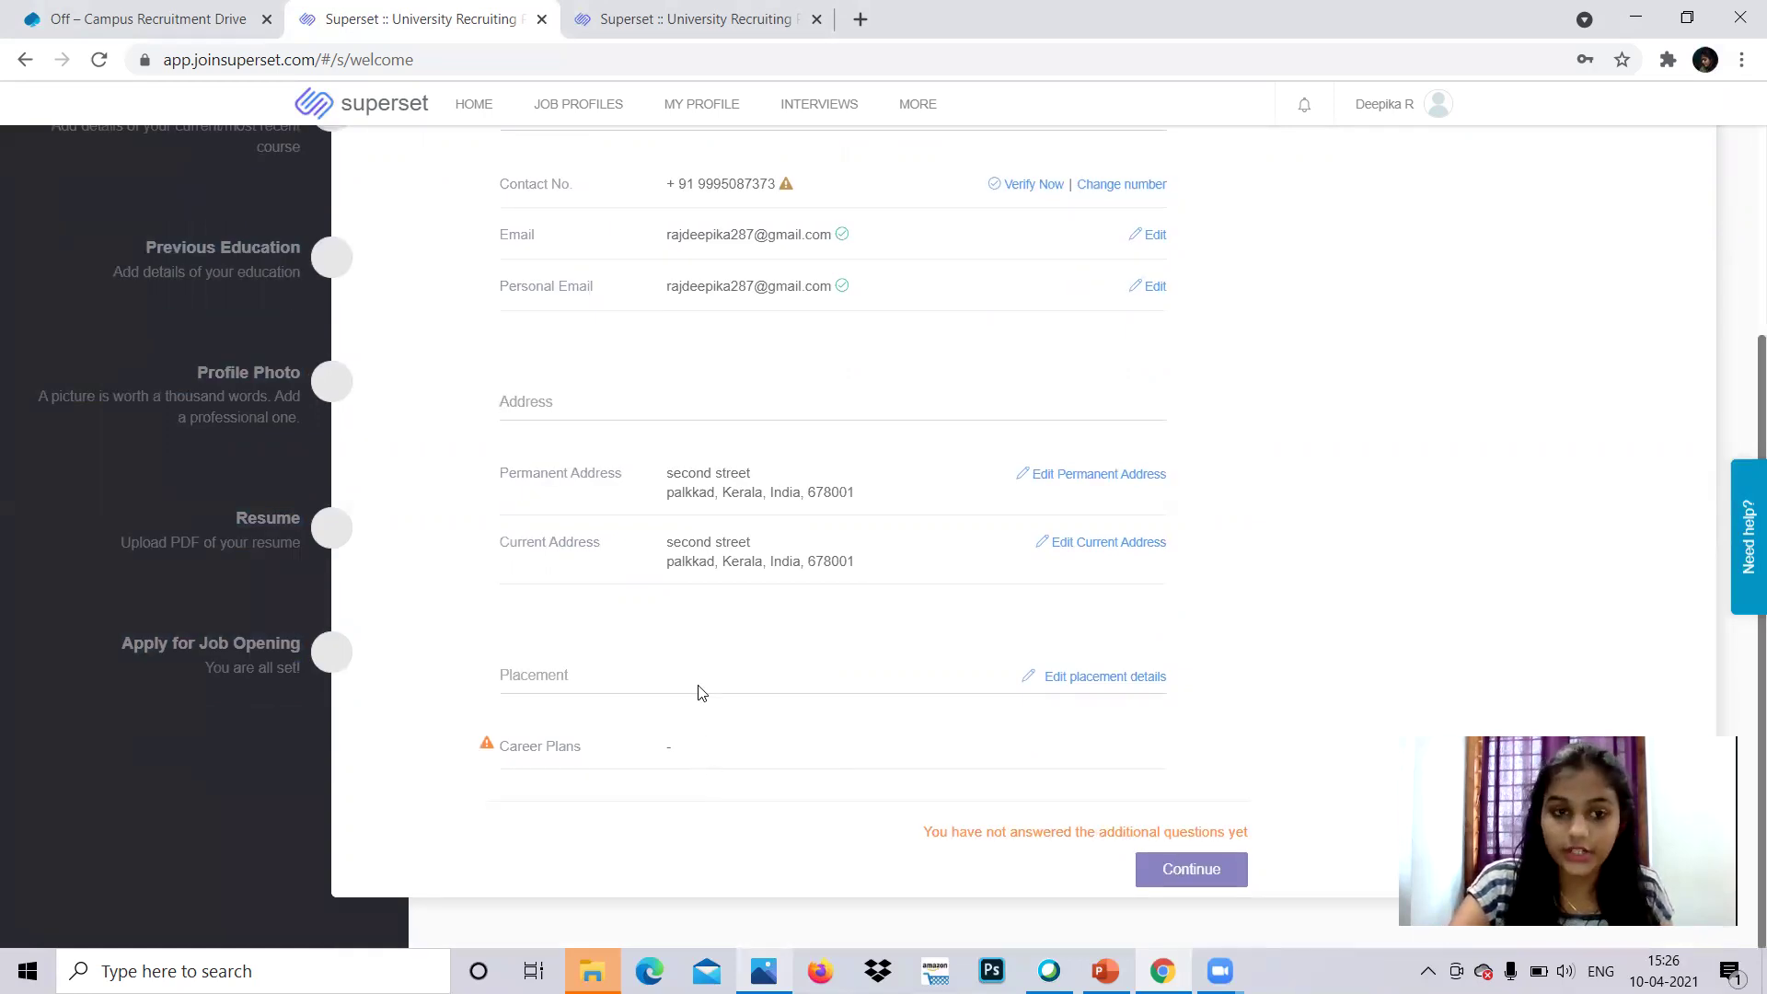
left_click_drag(1742, 413, 1743, 219)
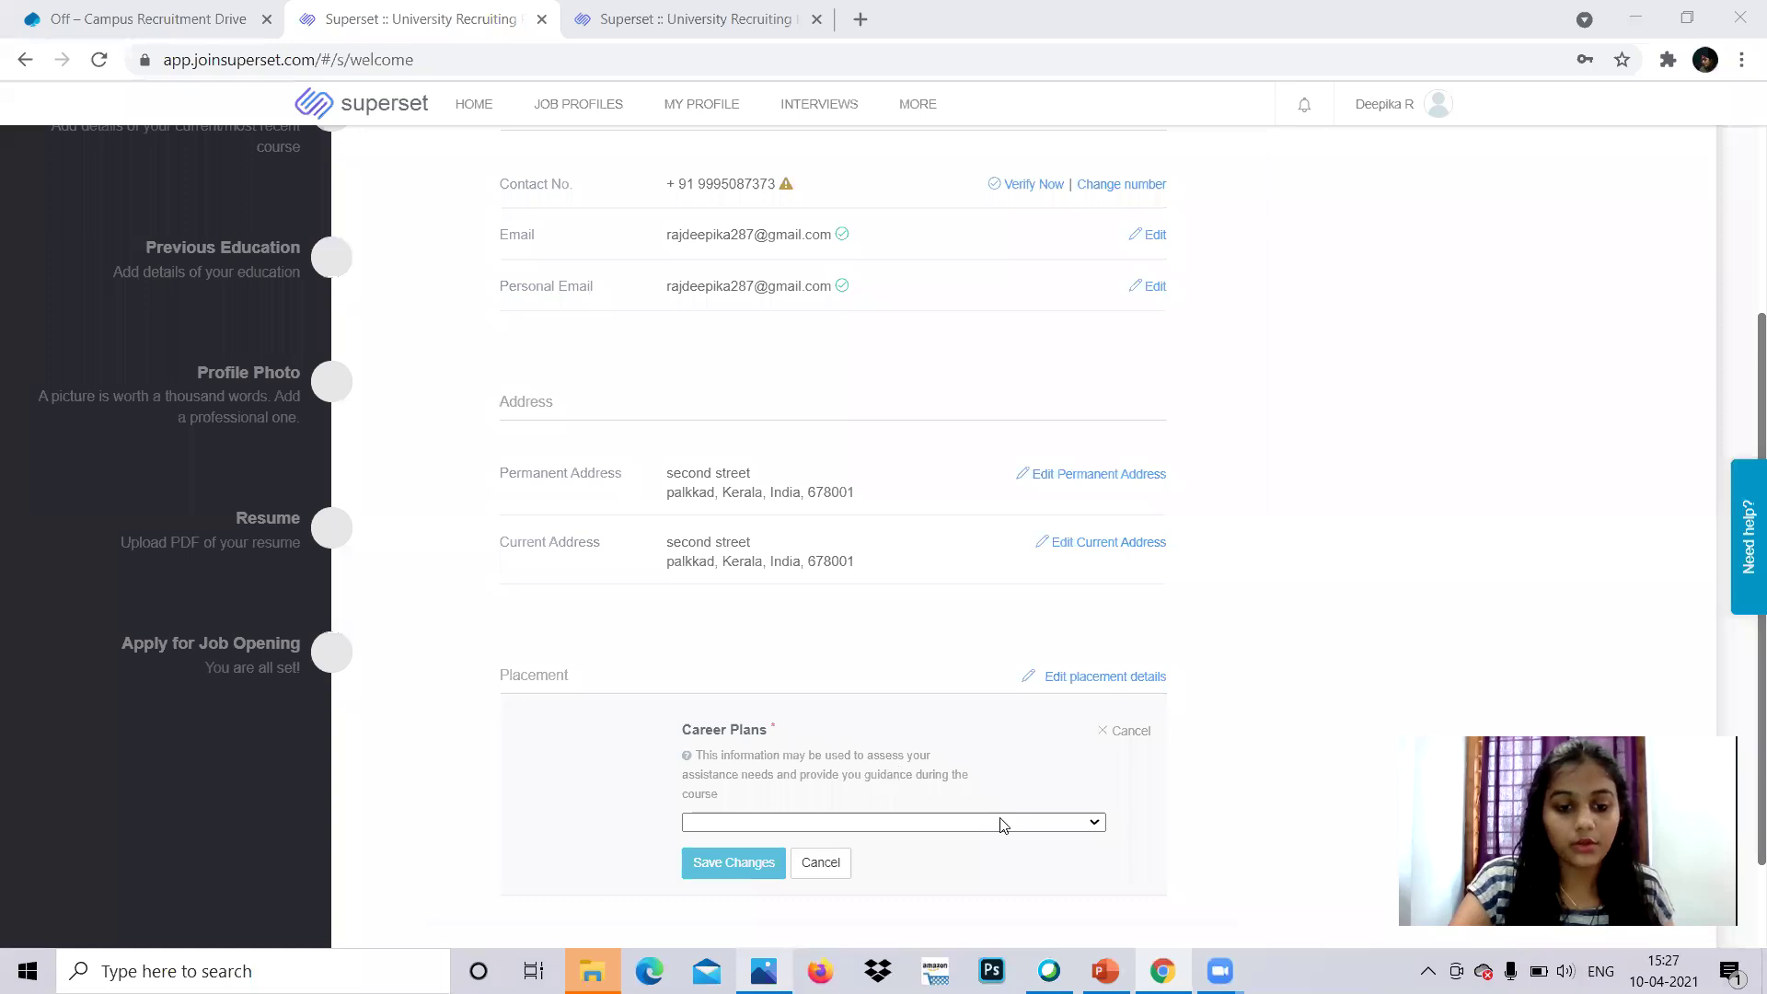
- Set Career Plans to 'Plan to apply off-campus'
left_click(1089, 828)
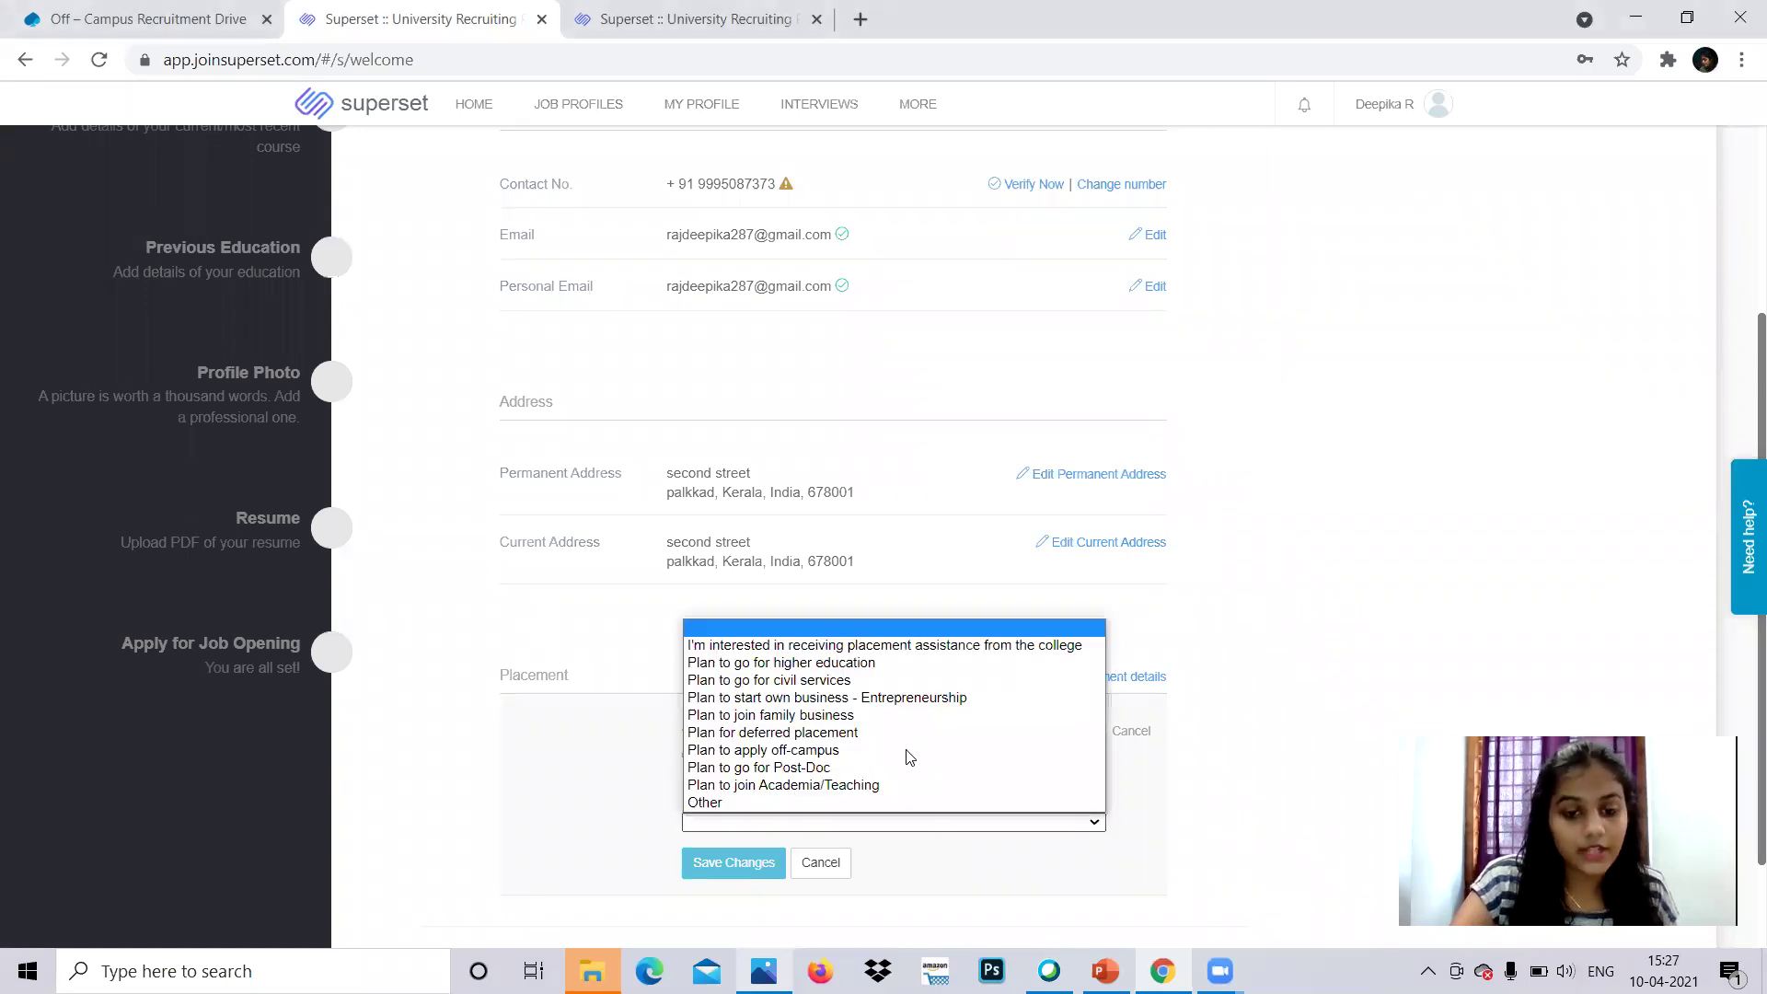
left_click(908, 750)
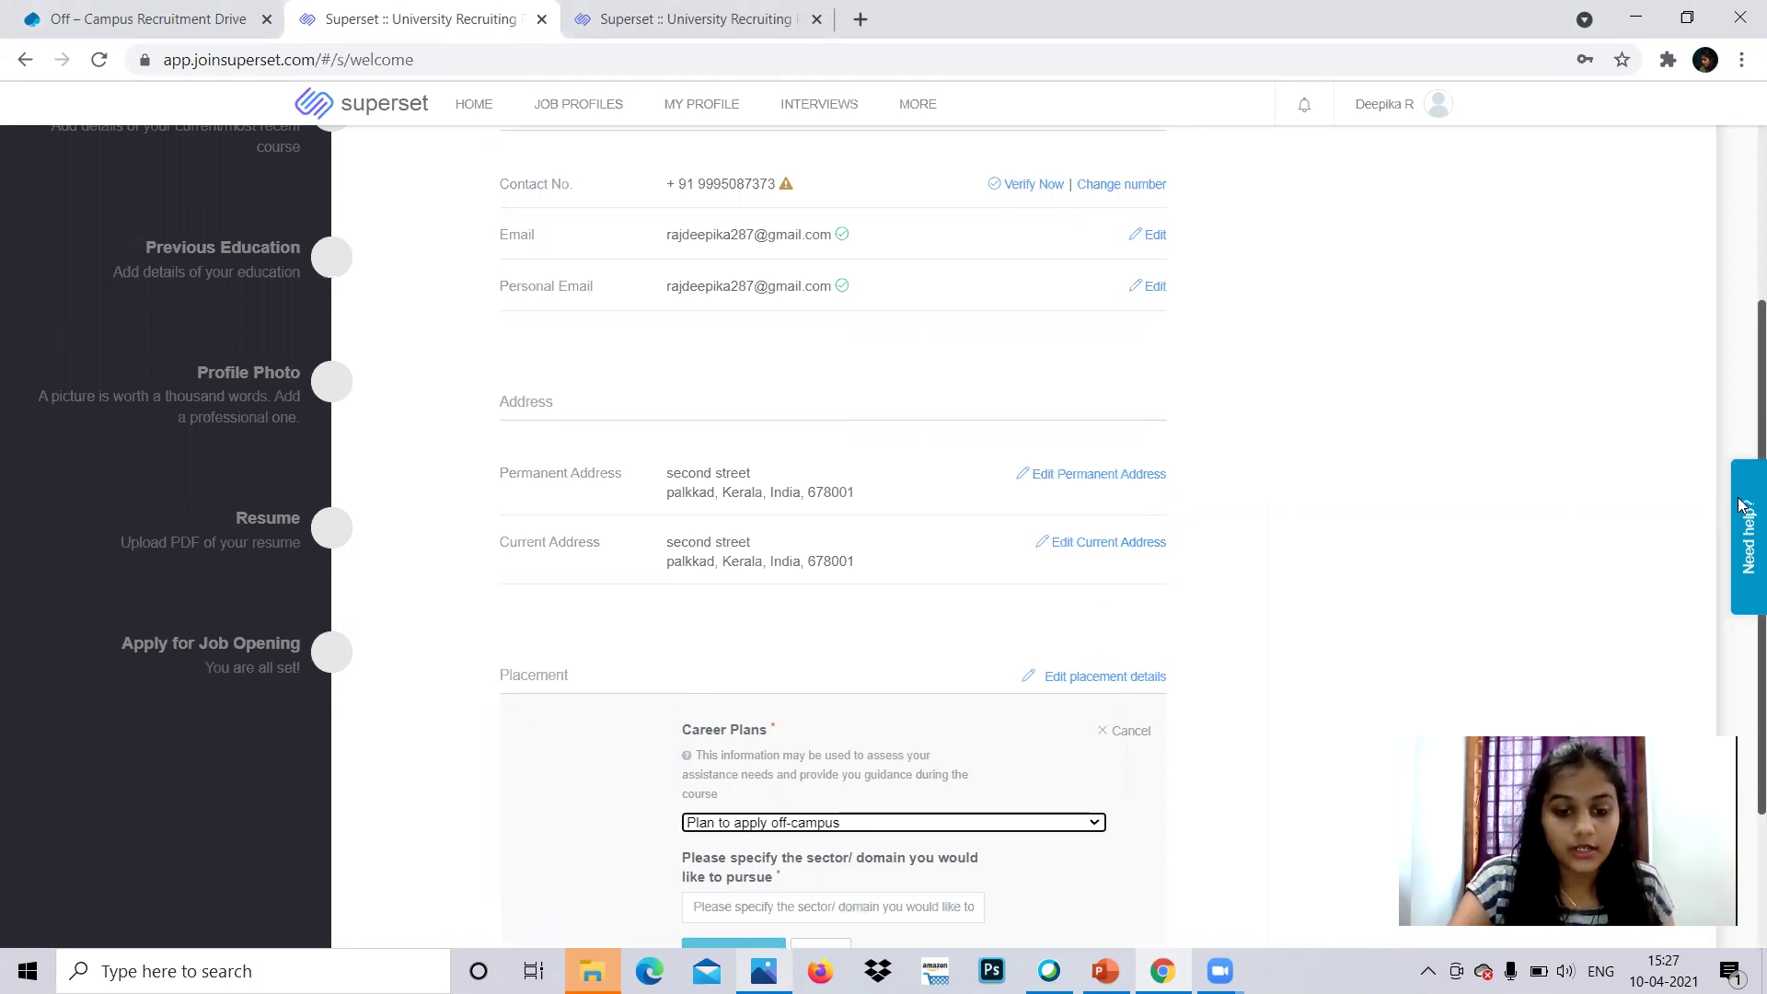
scroll(1744, 511, "down", 2)
scroll(1746, 542, "down", 1)
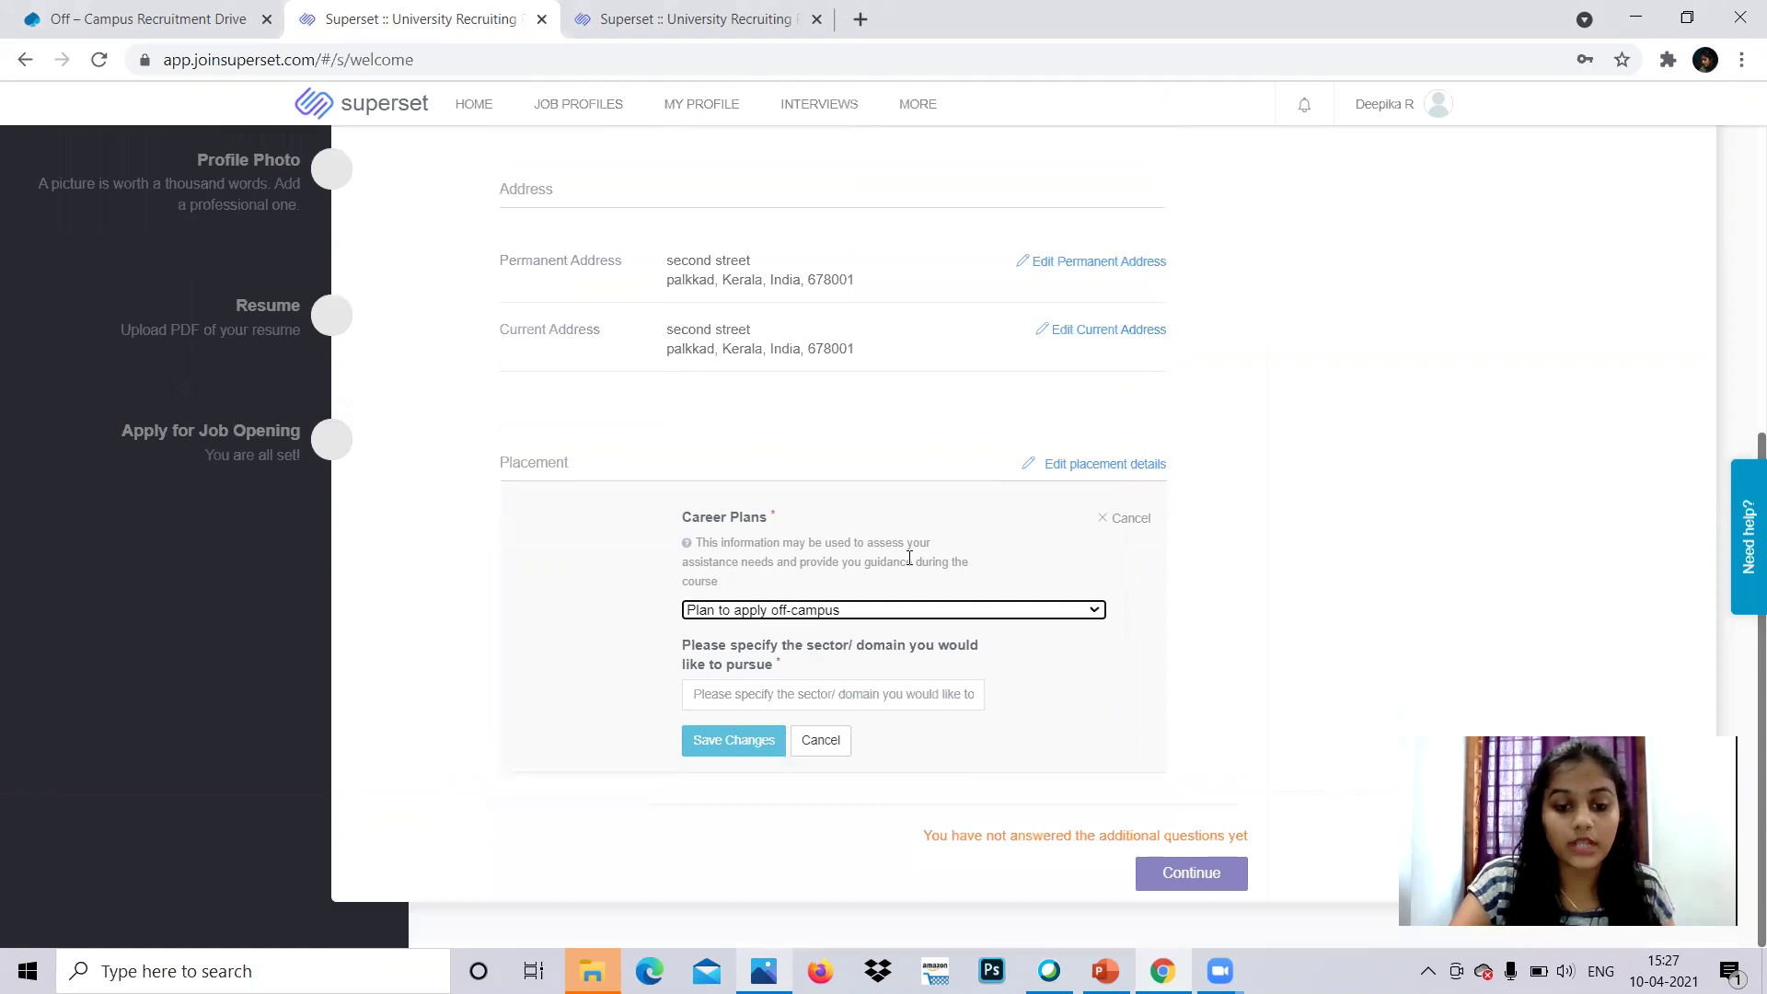
- Fill in the sector to pursue and continue to the Course Details step
left_click(858, 697)
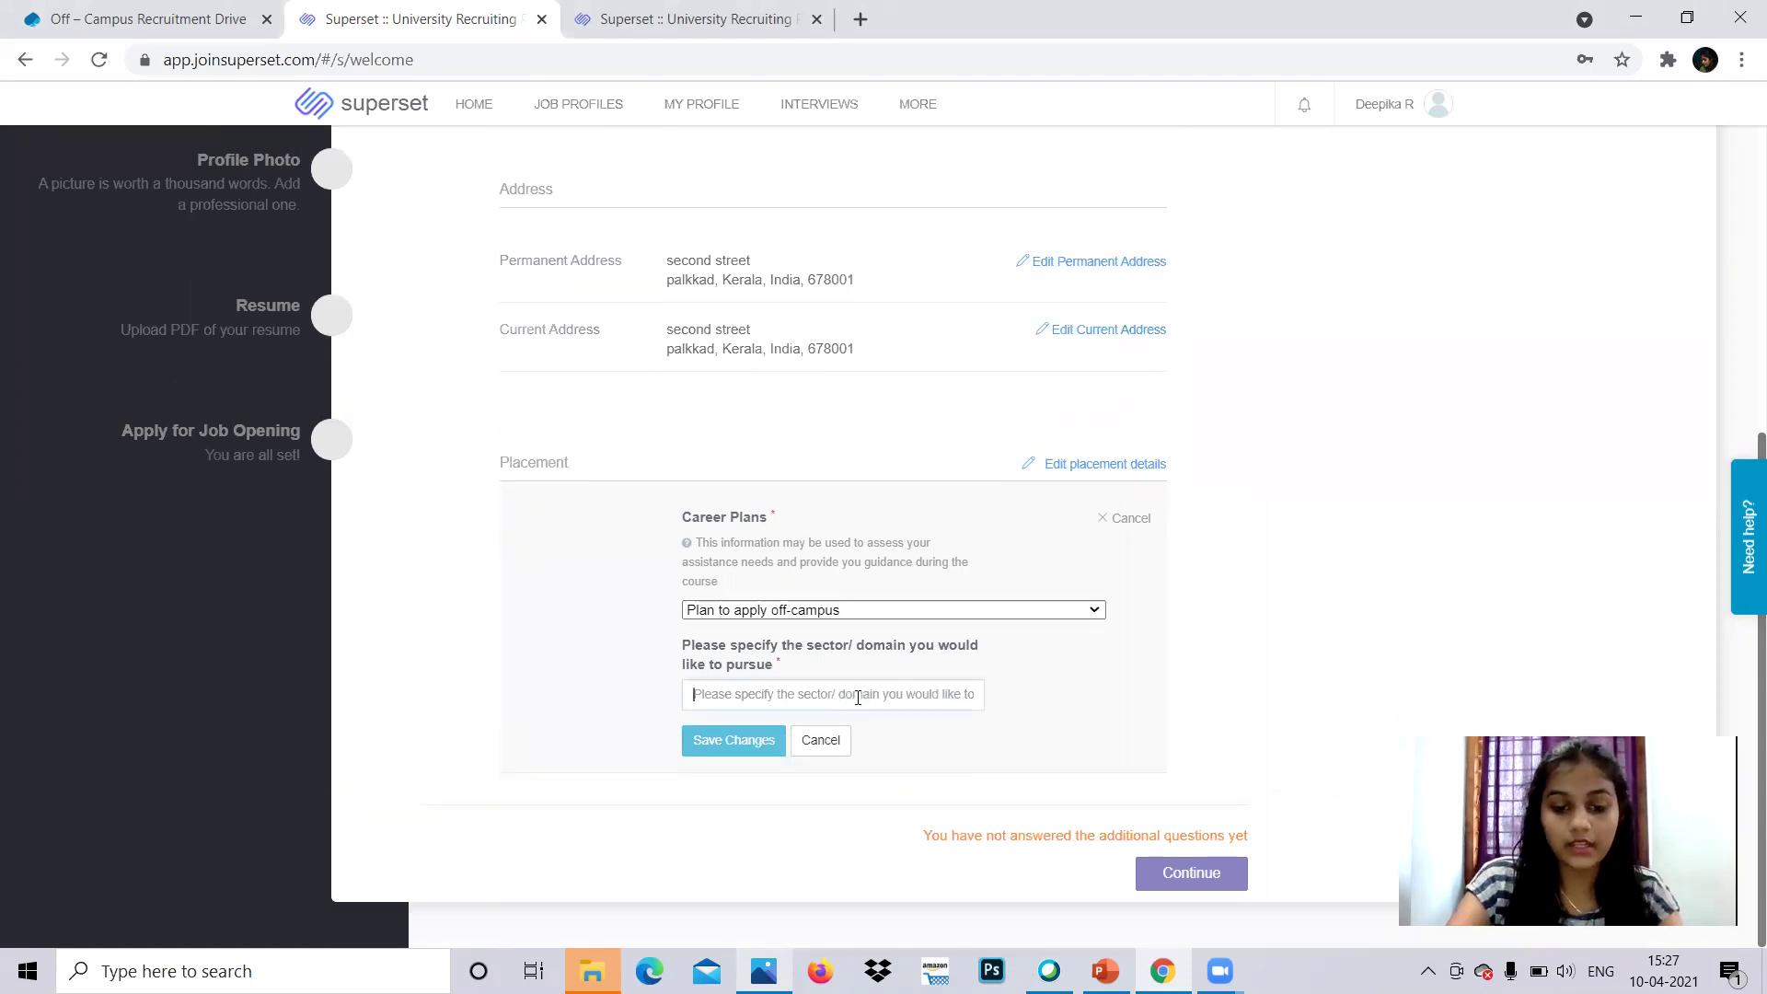
type("a")
key("BackSpace")
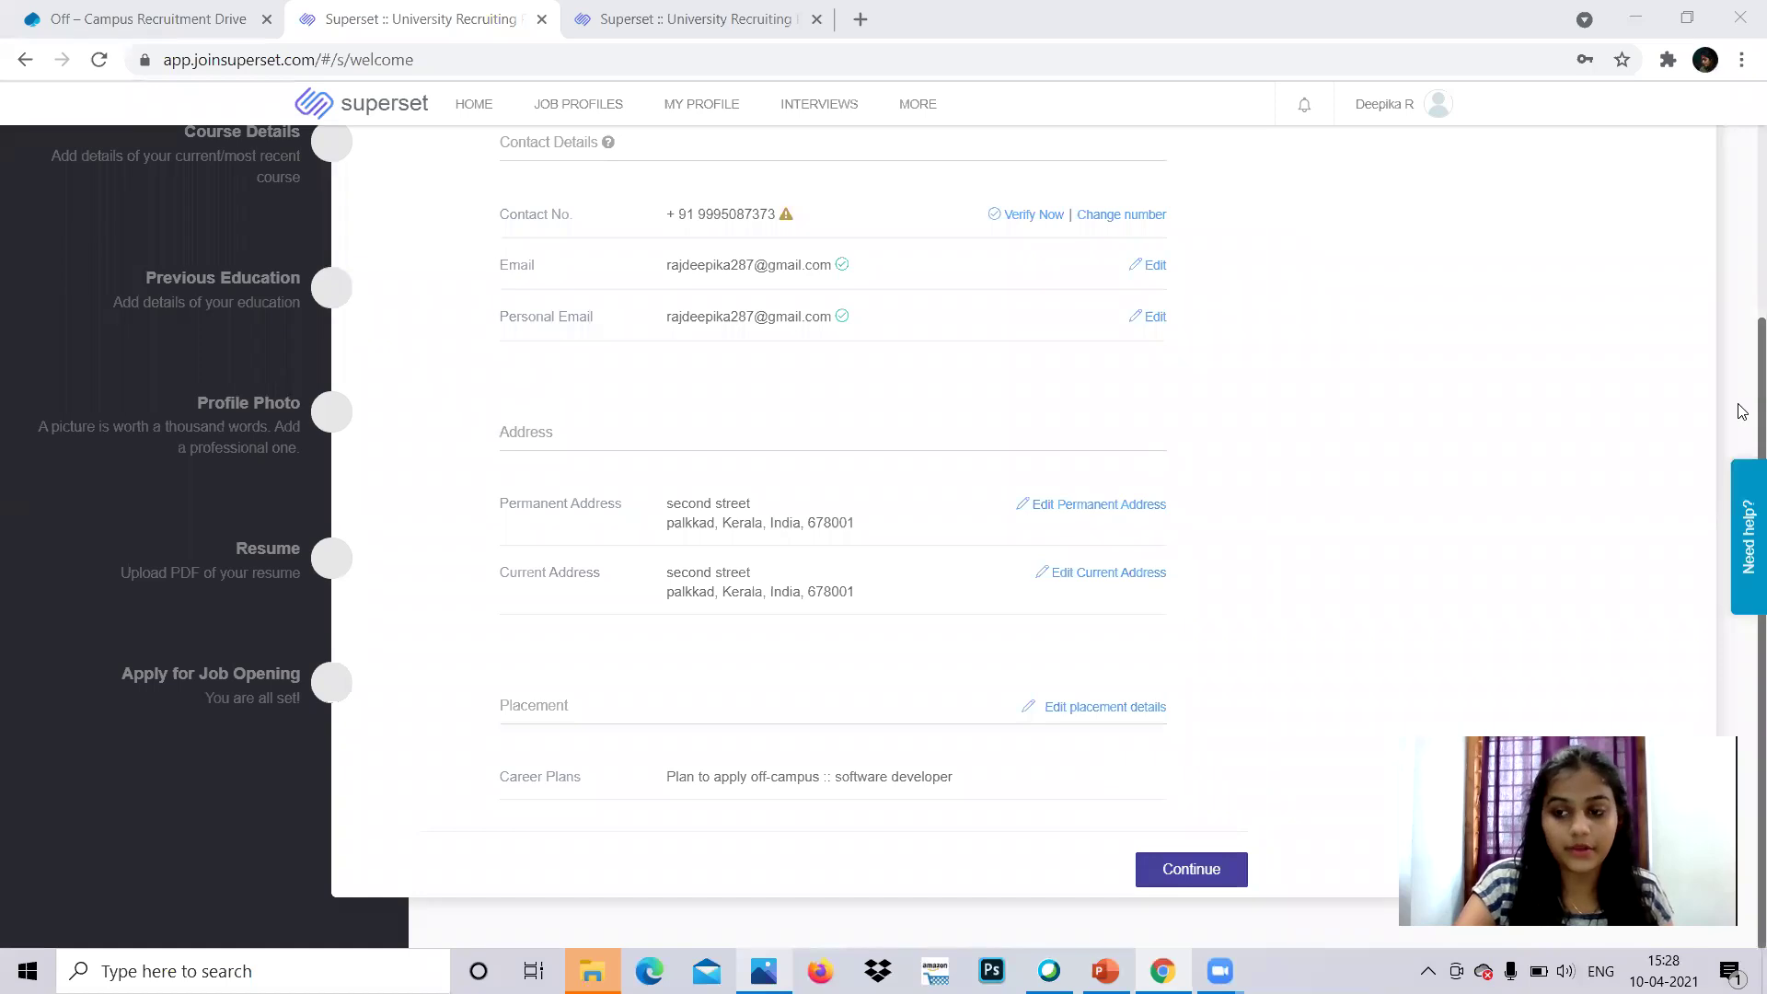
left_click(1193, 870)
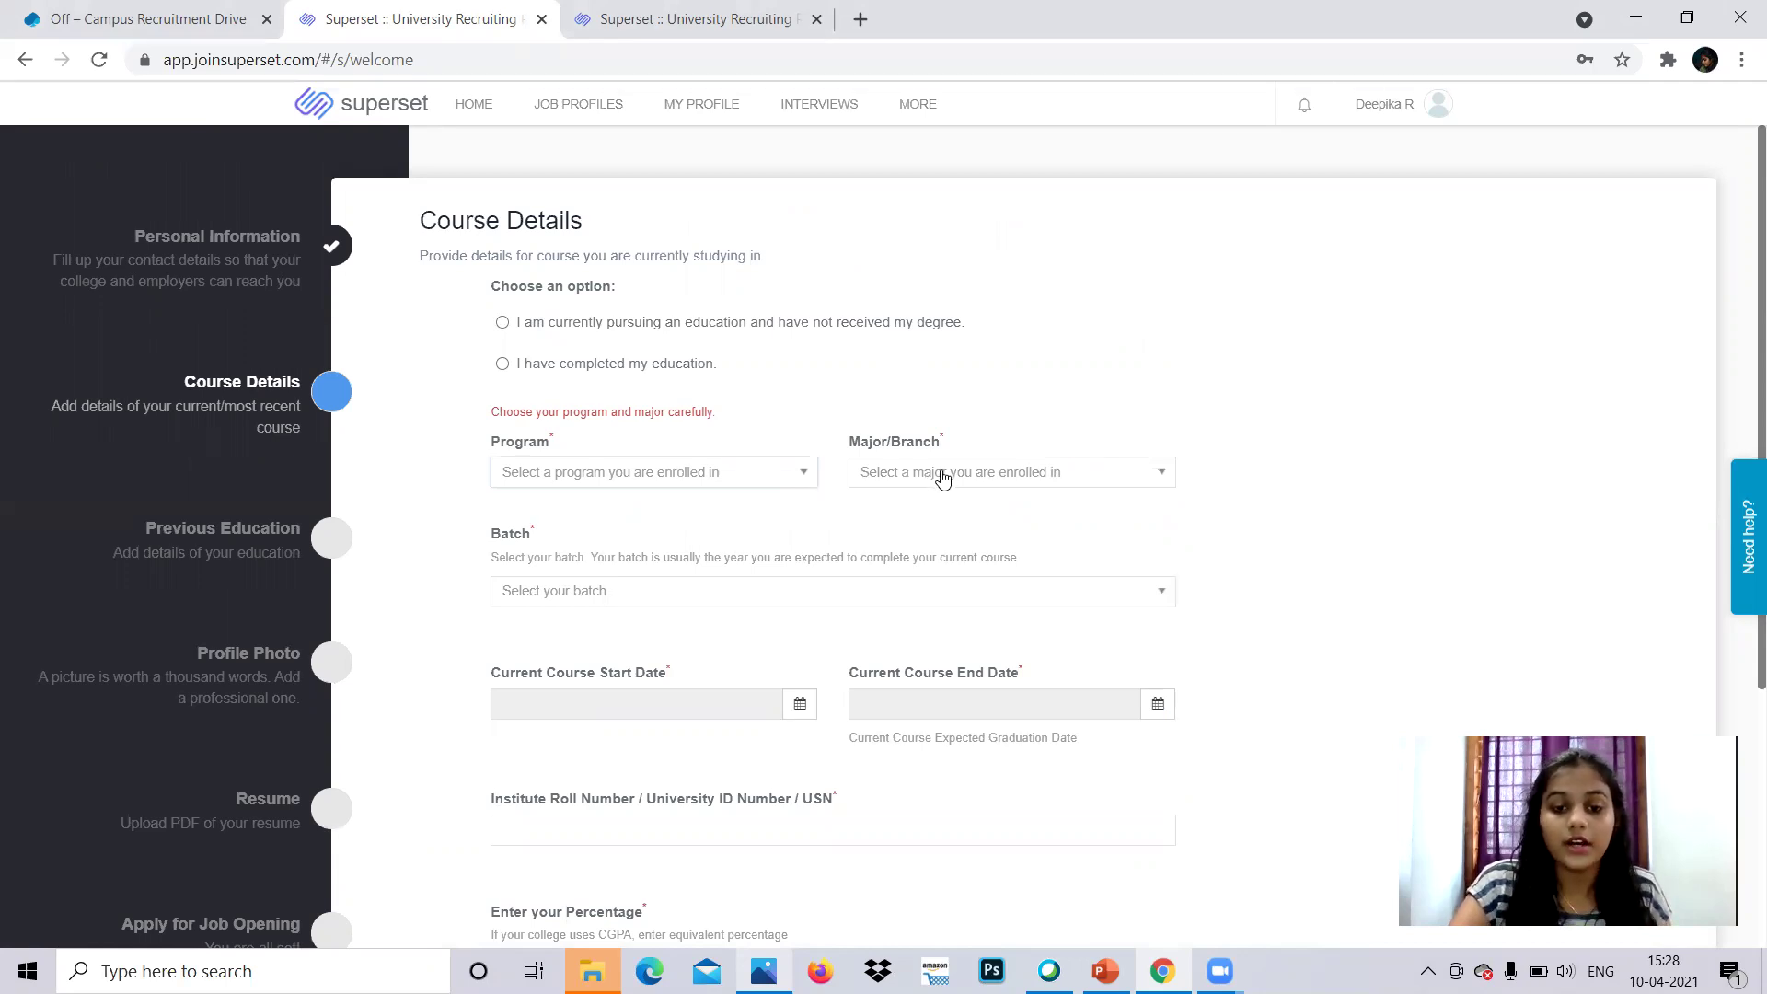
left_click(693, 593)
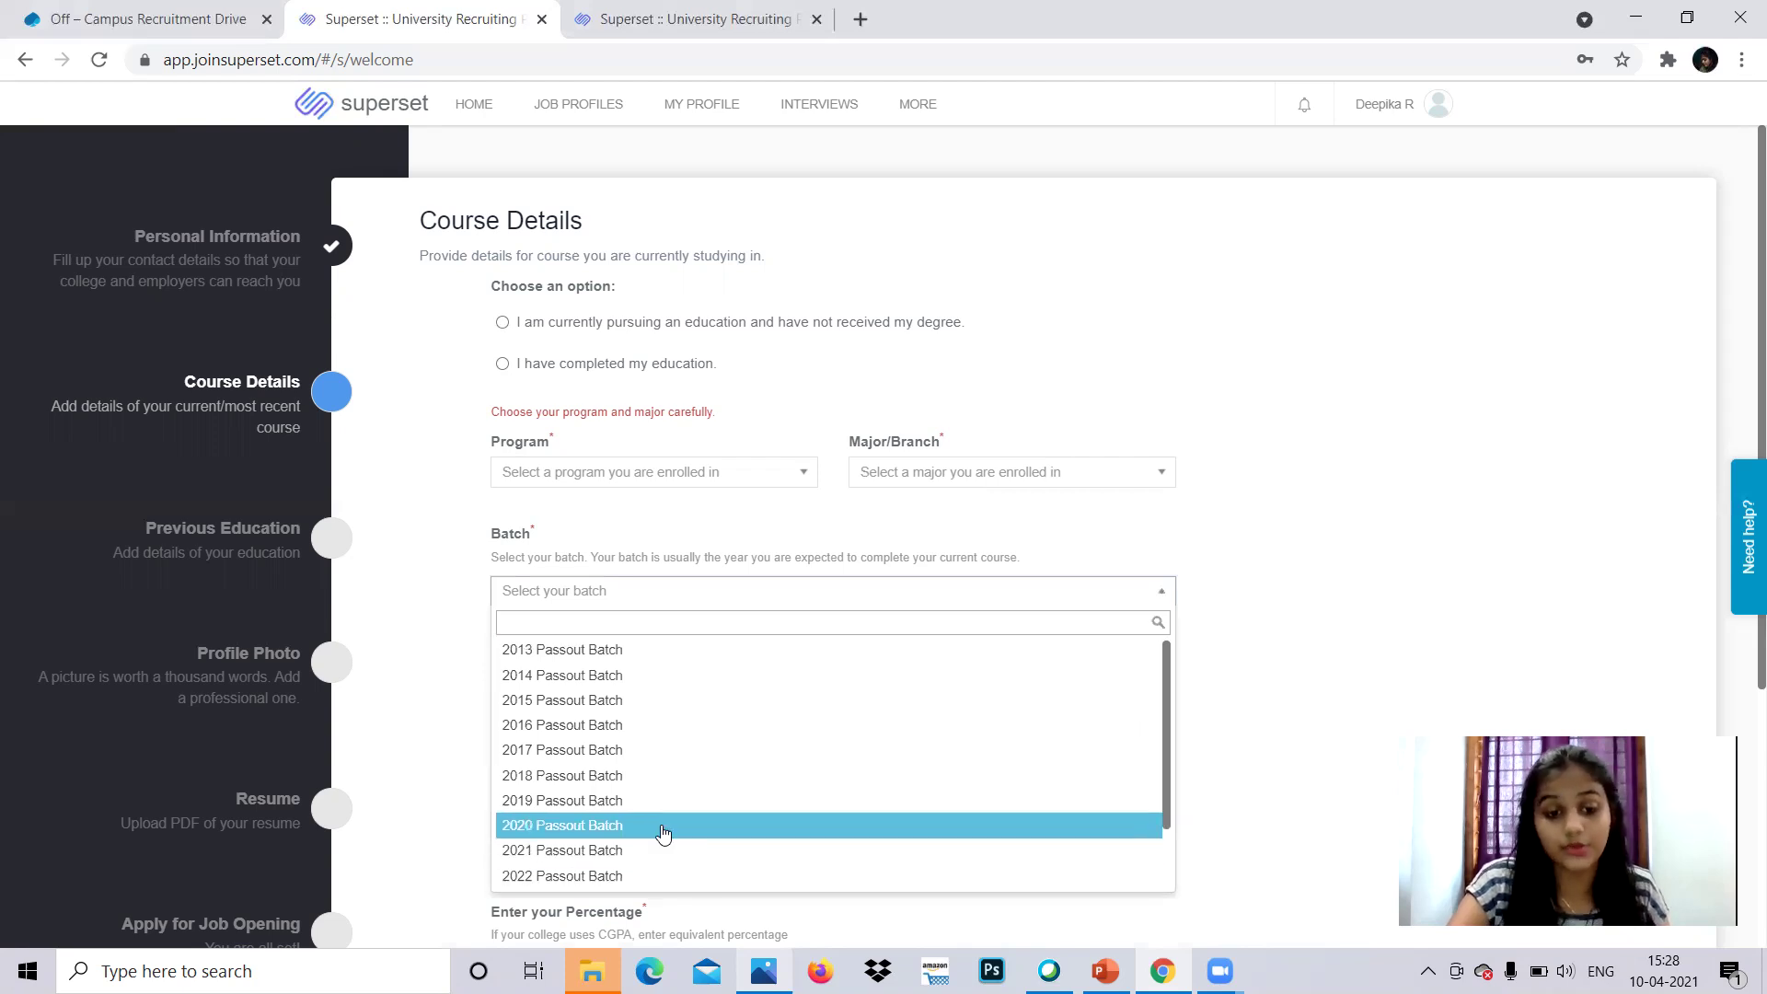
left_click(1113, 391)
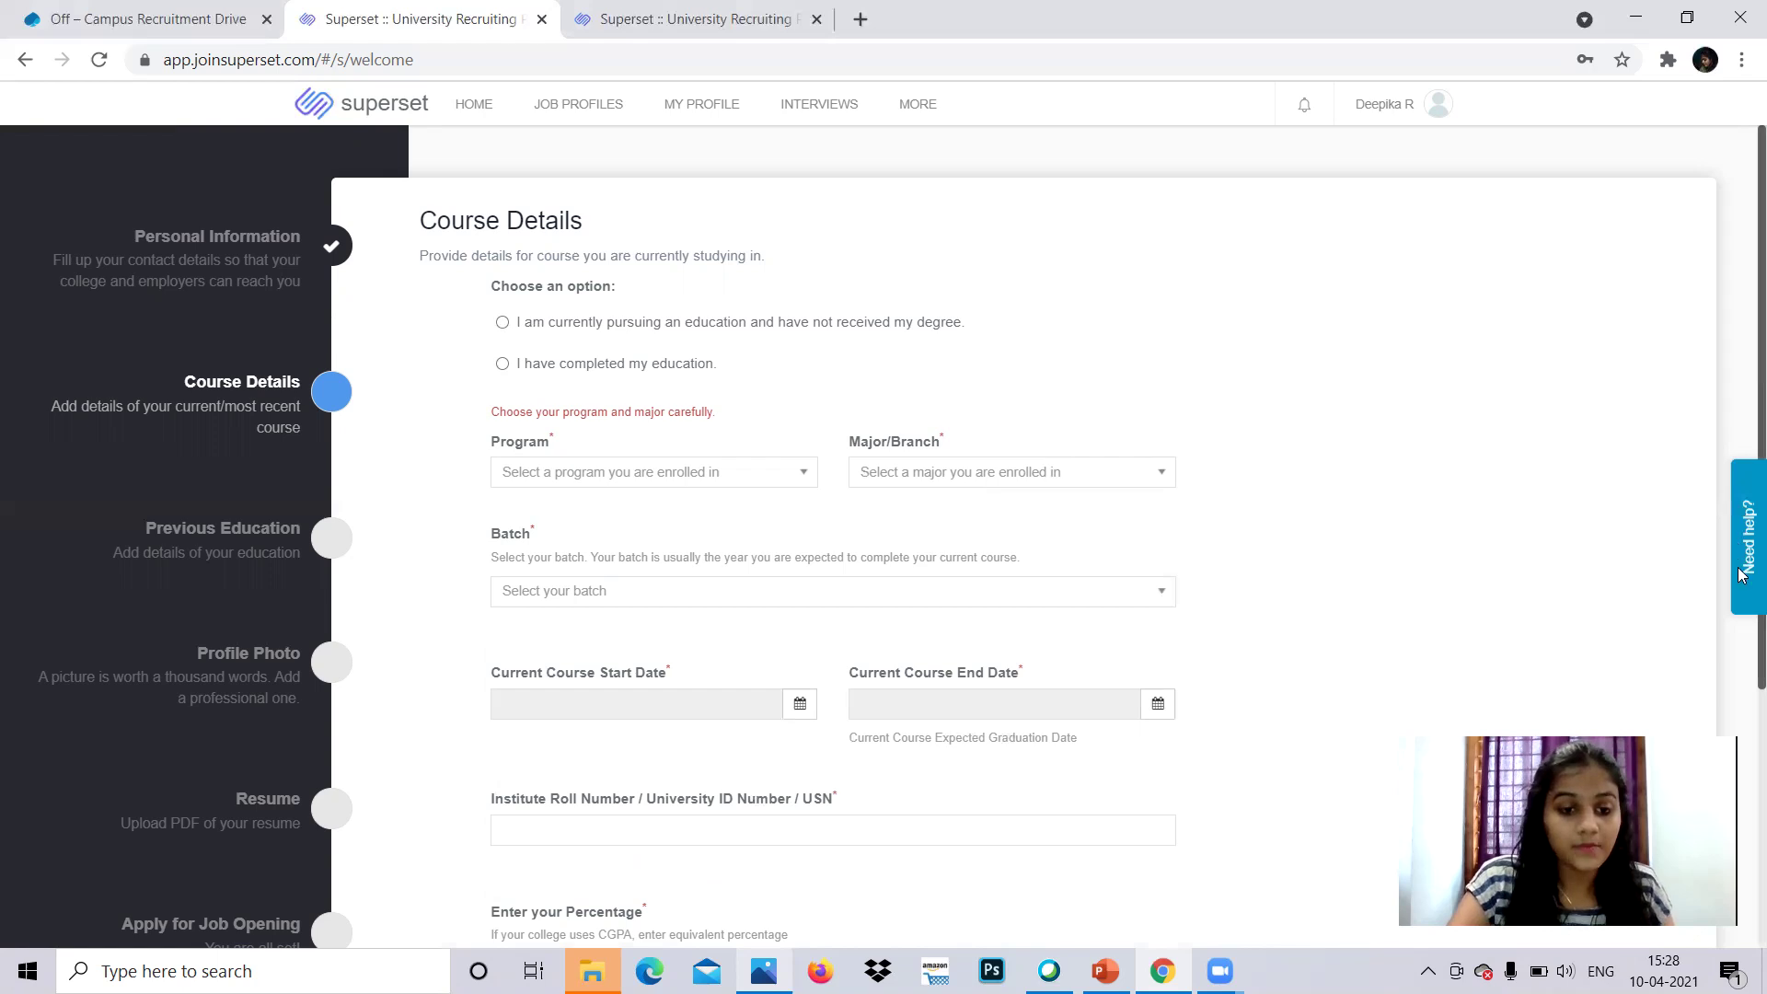
scroll(1742, 552, "down", 3)
scroll(1742, 617, "down", 1)
scroll(1742, 681, "down", 1)
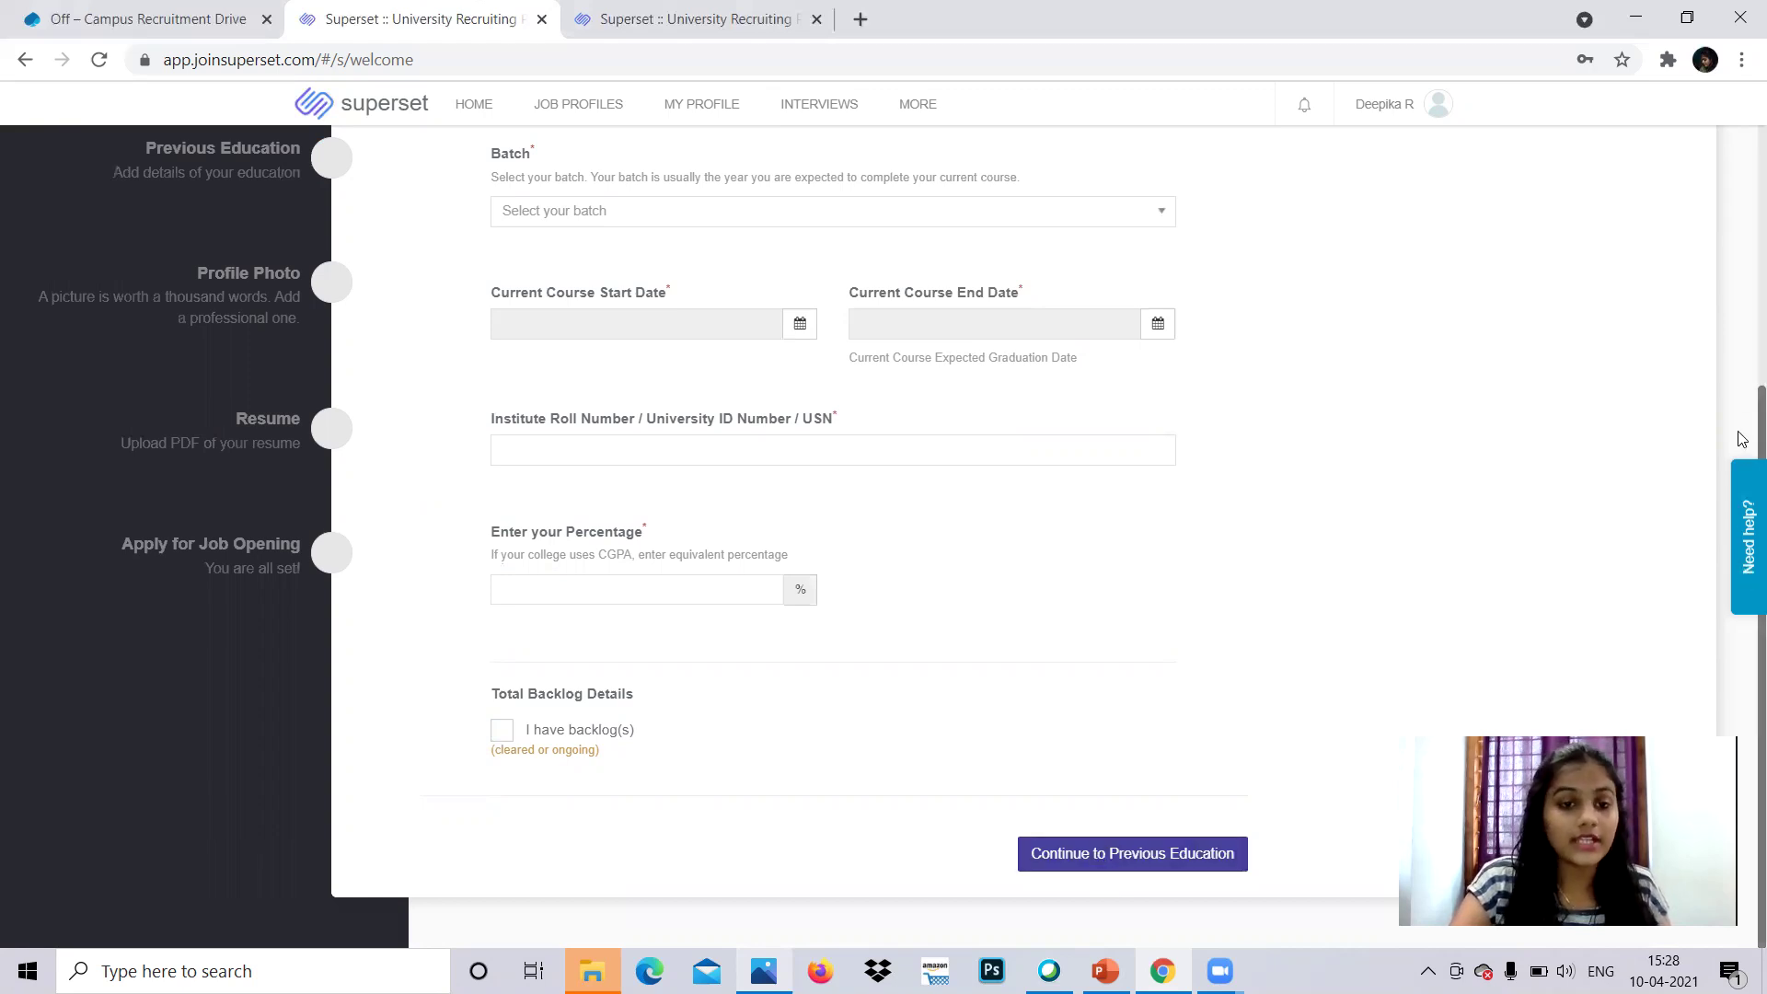
scroll(1742, 297, "up", 4)
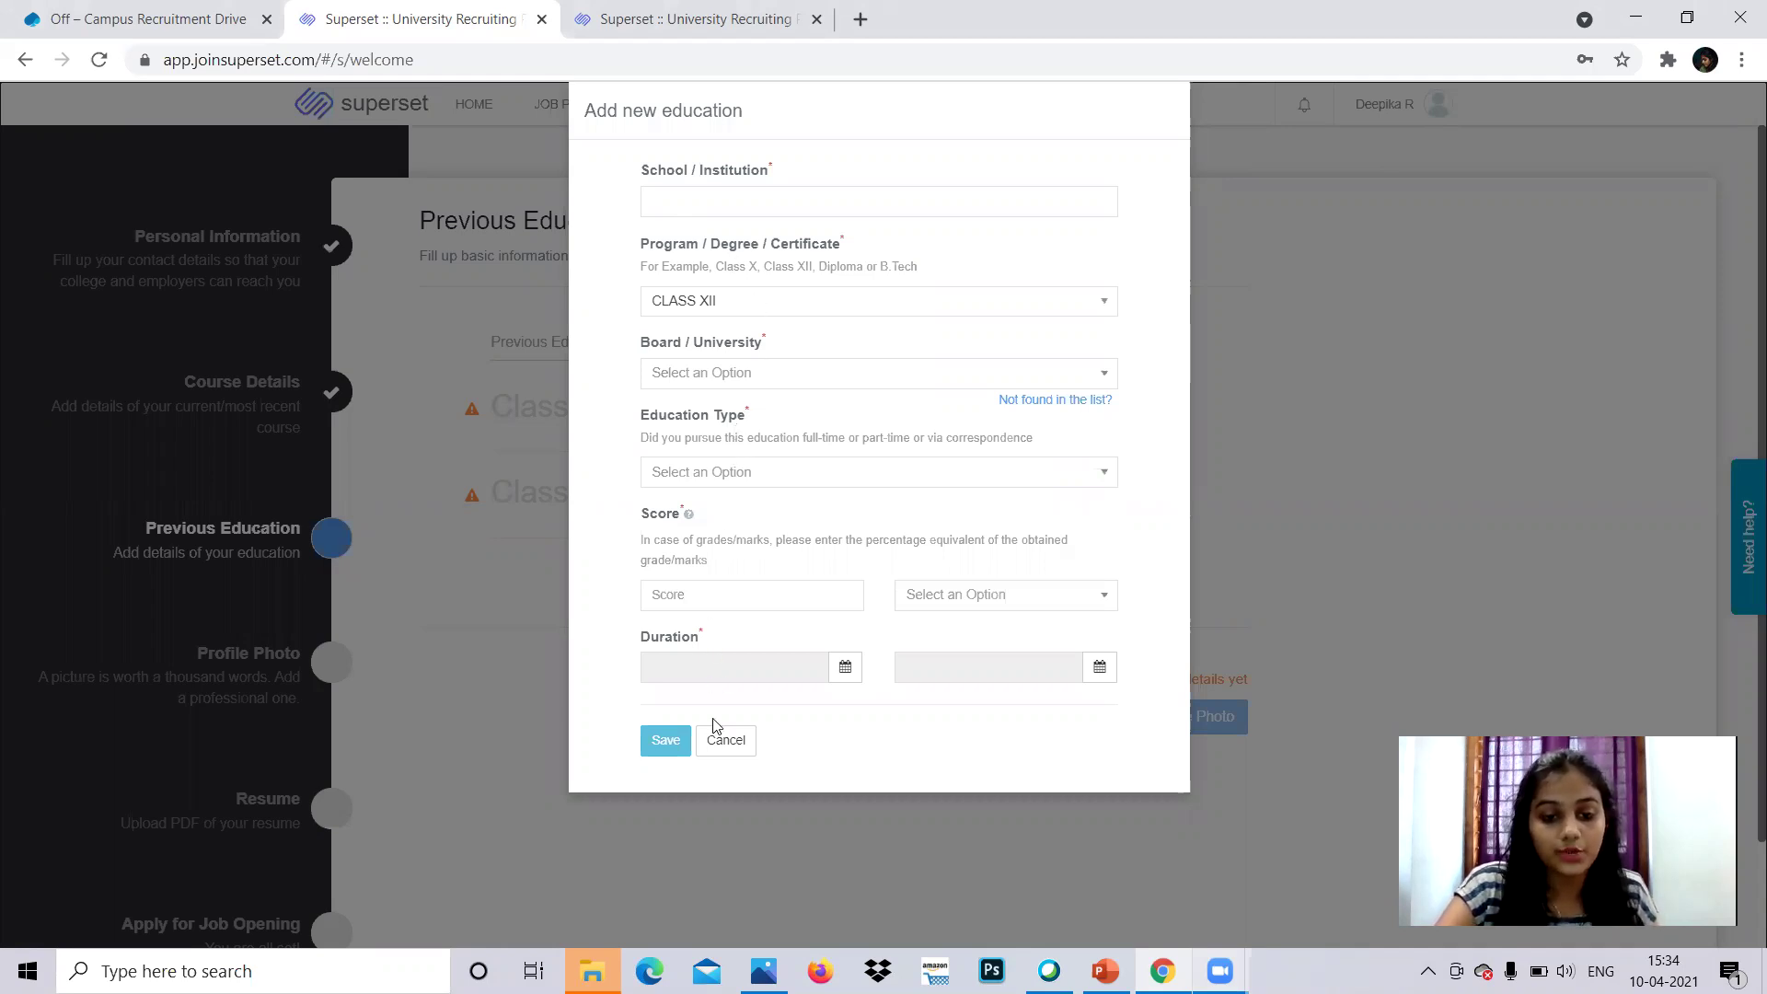
- Open the Class X Board list and close it without choosing a board
left_click(789, 369)
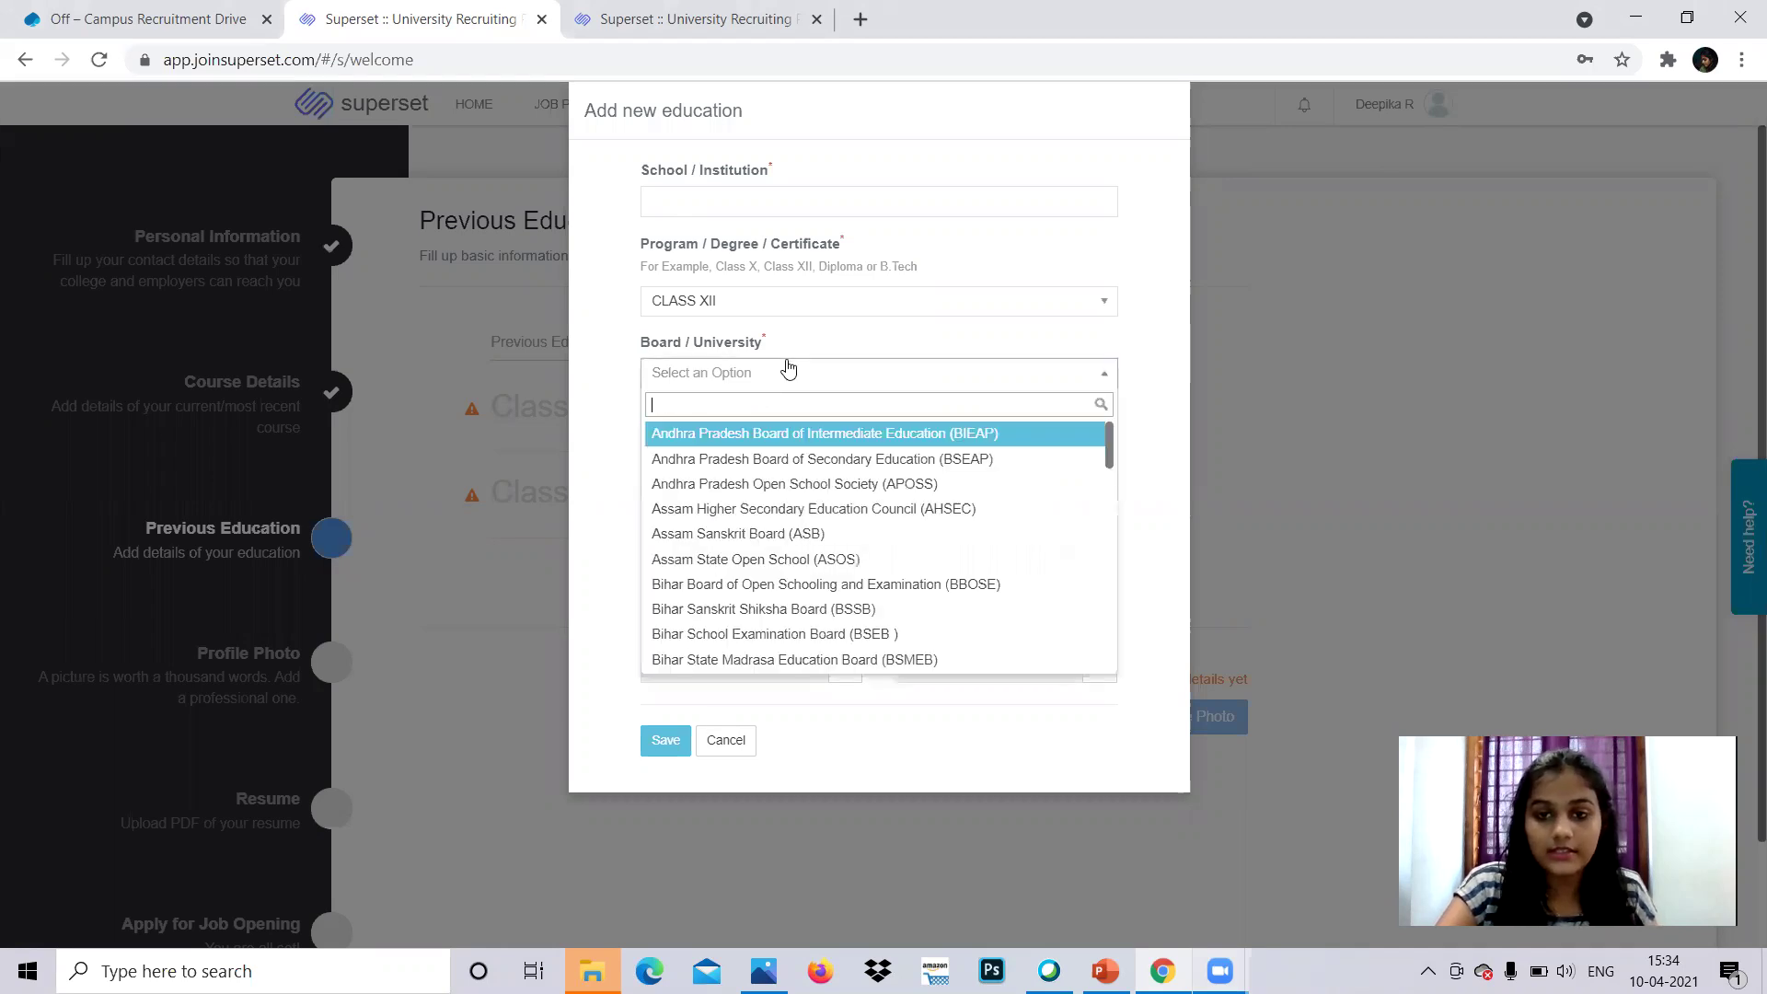
left_click(788, 370)
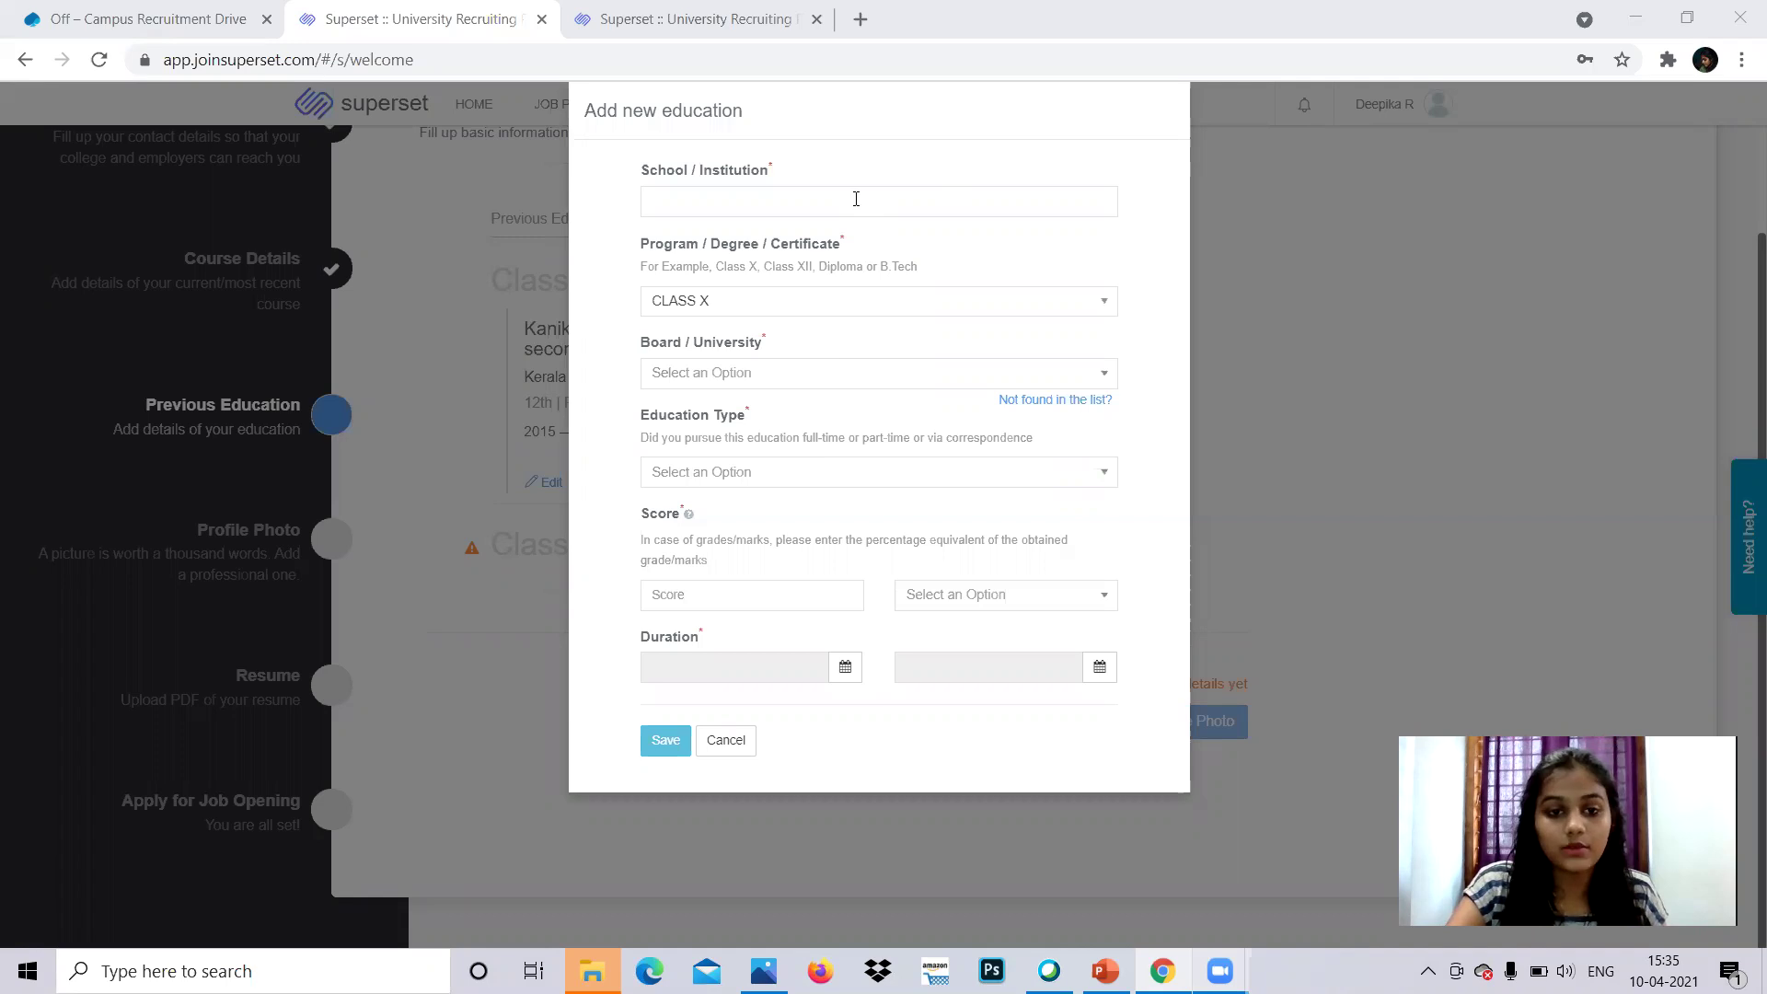
- Set the Class X score unit to Marks and begin entering the marks obtained
left_click(812, 376)
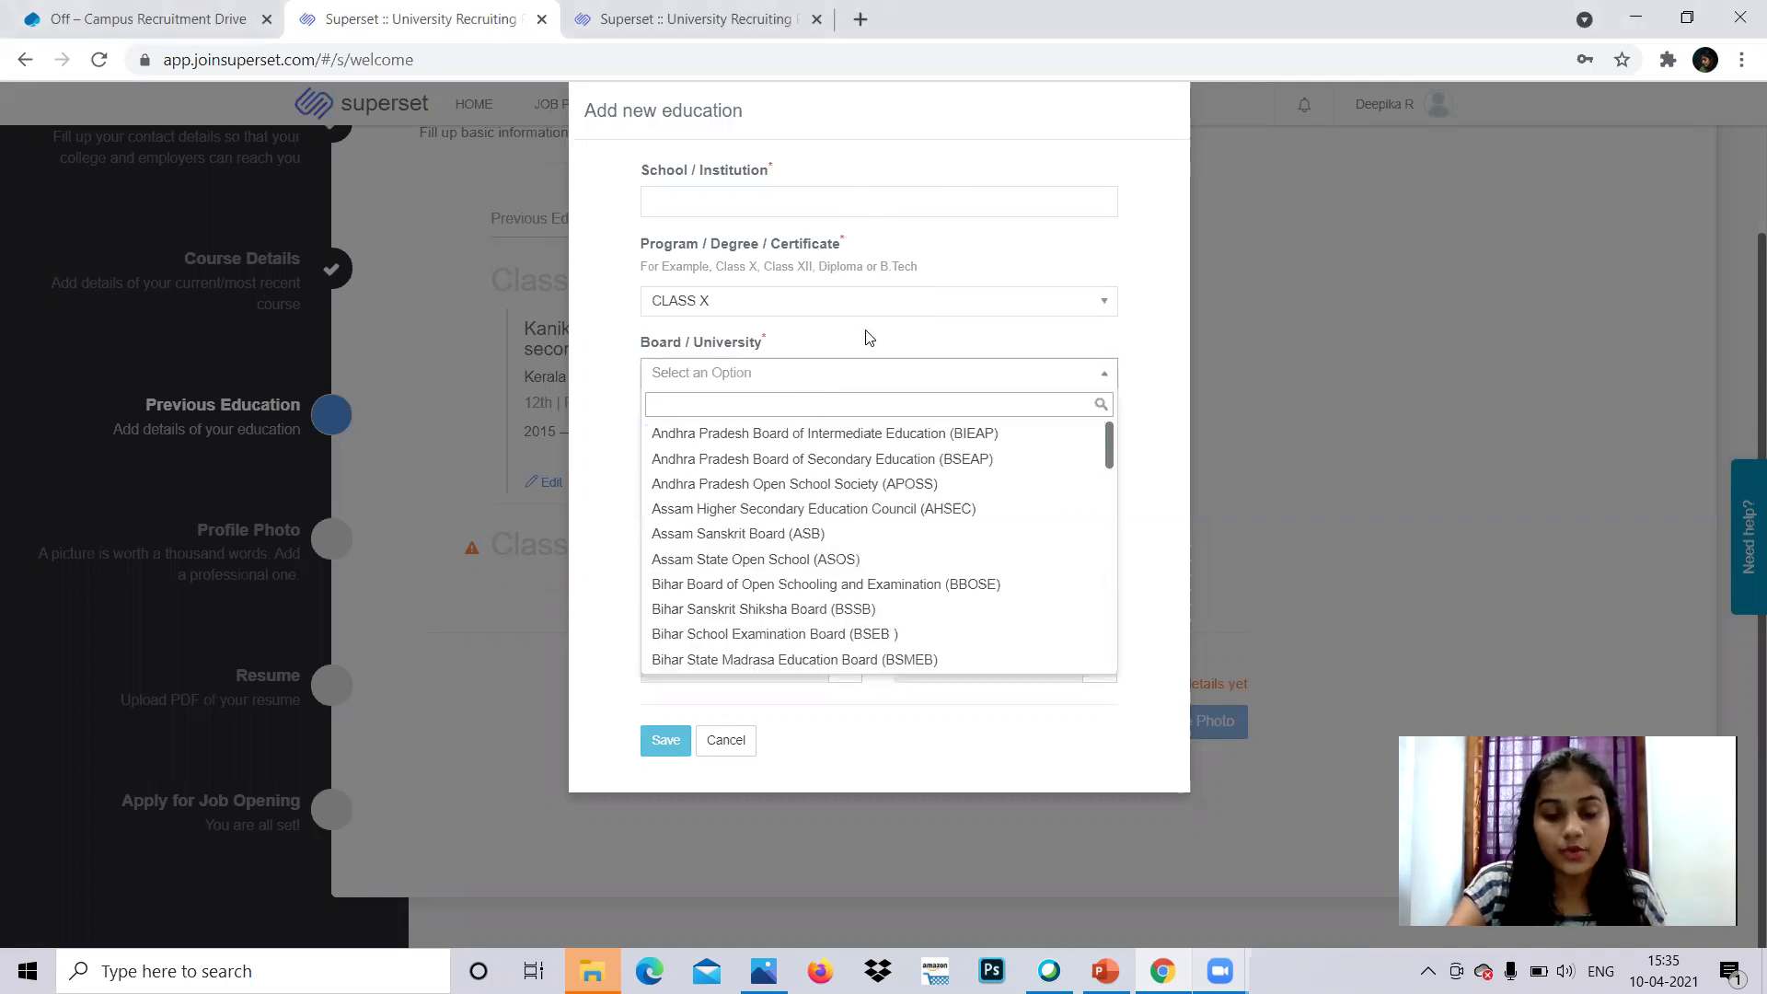
left_click(847, 373)
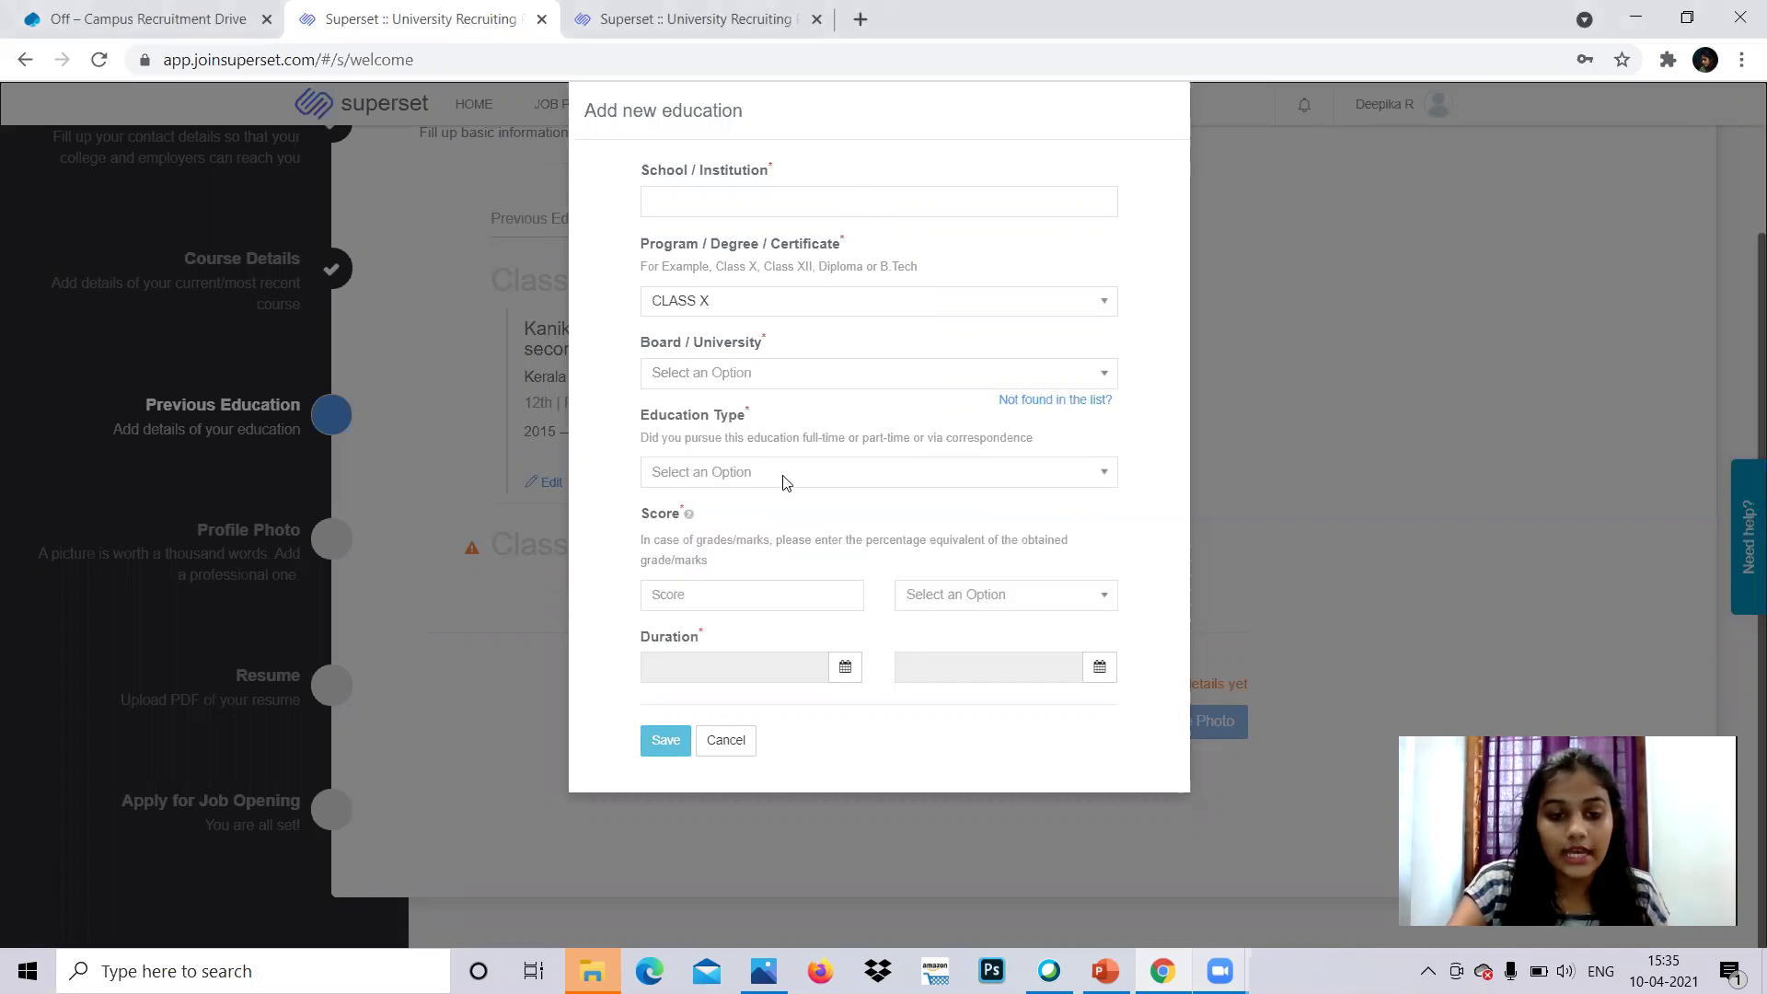
left_click(712, 601)
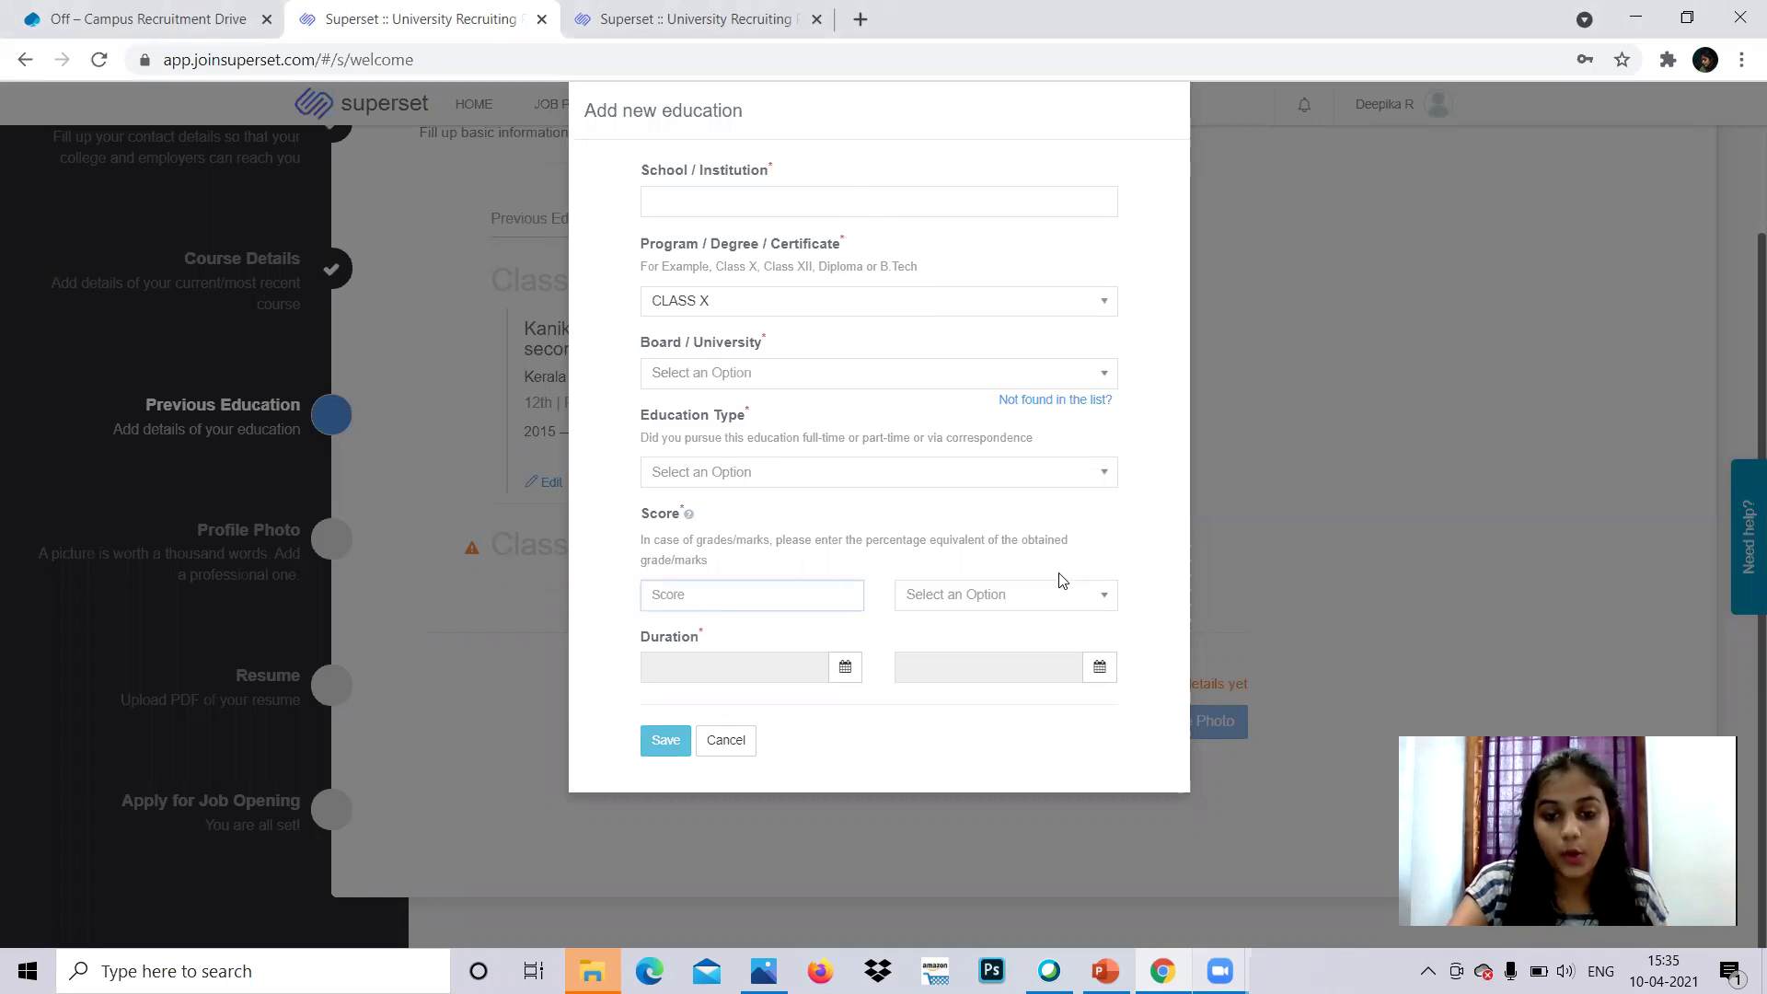
left_click(1042, 596)
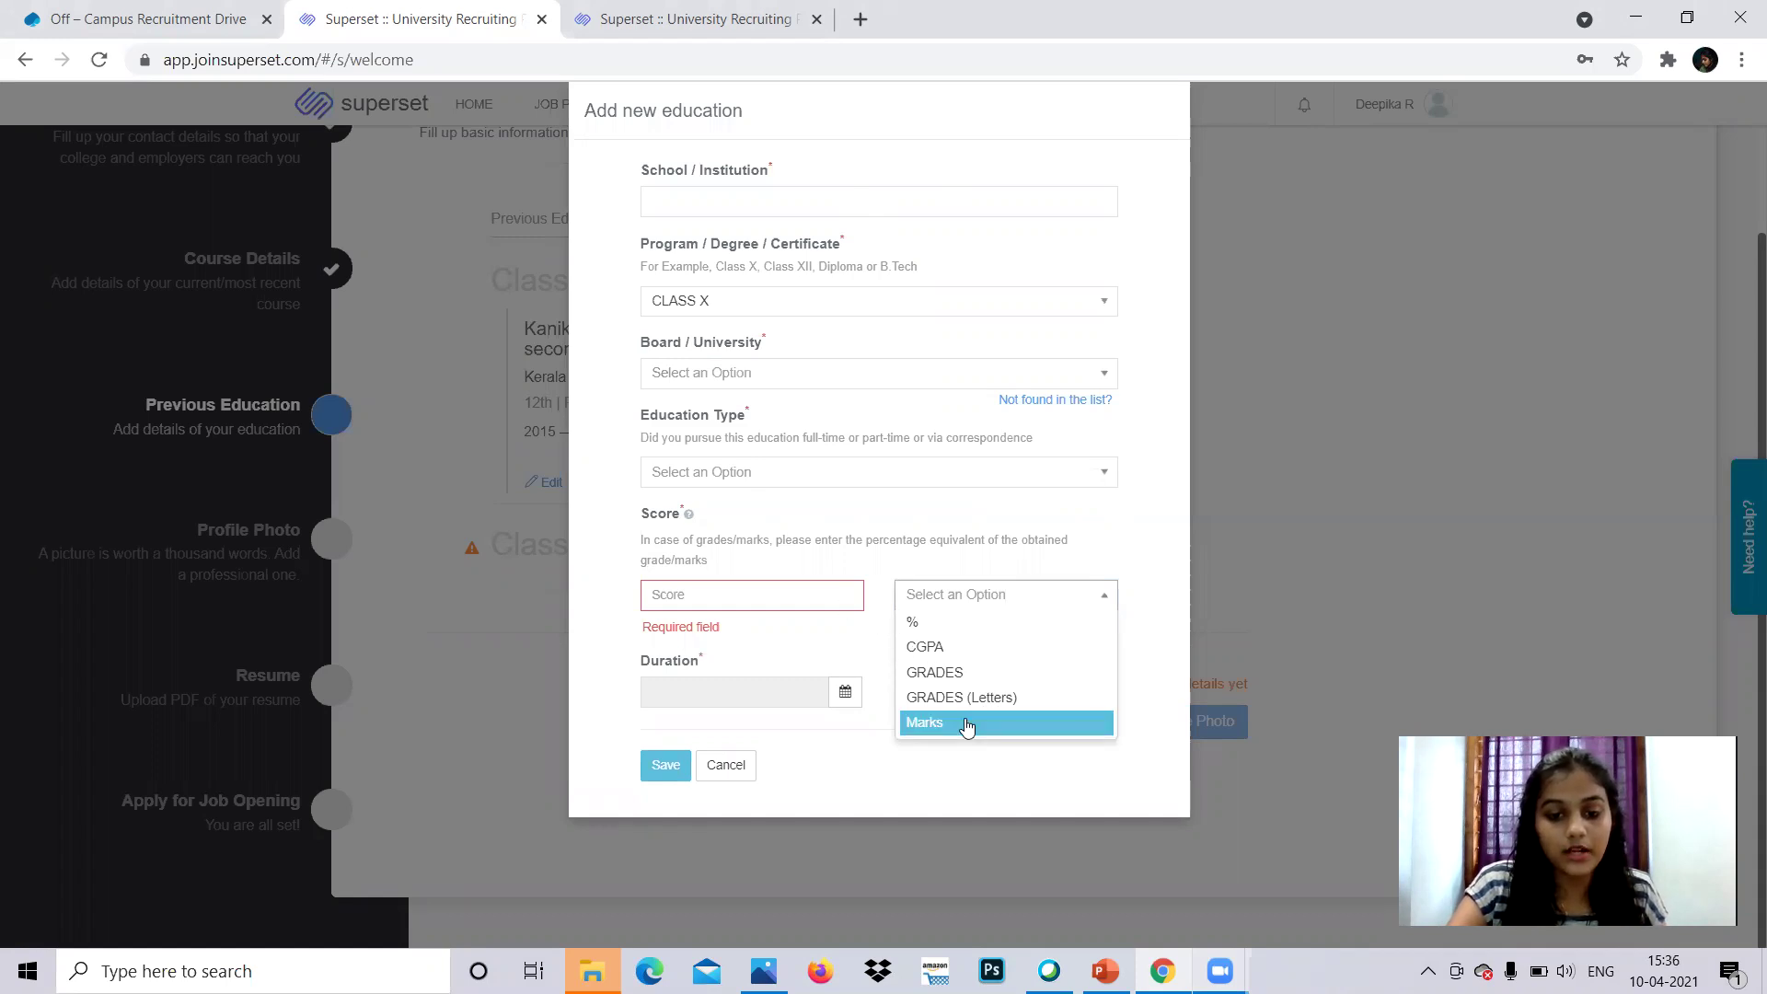
left_click(965, 726)
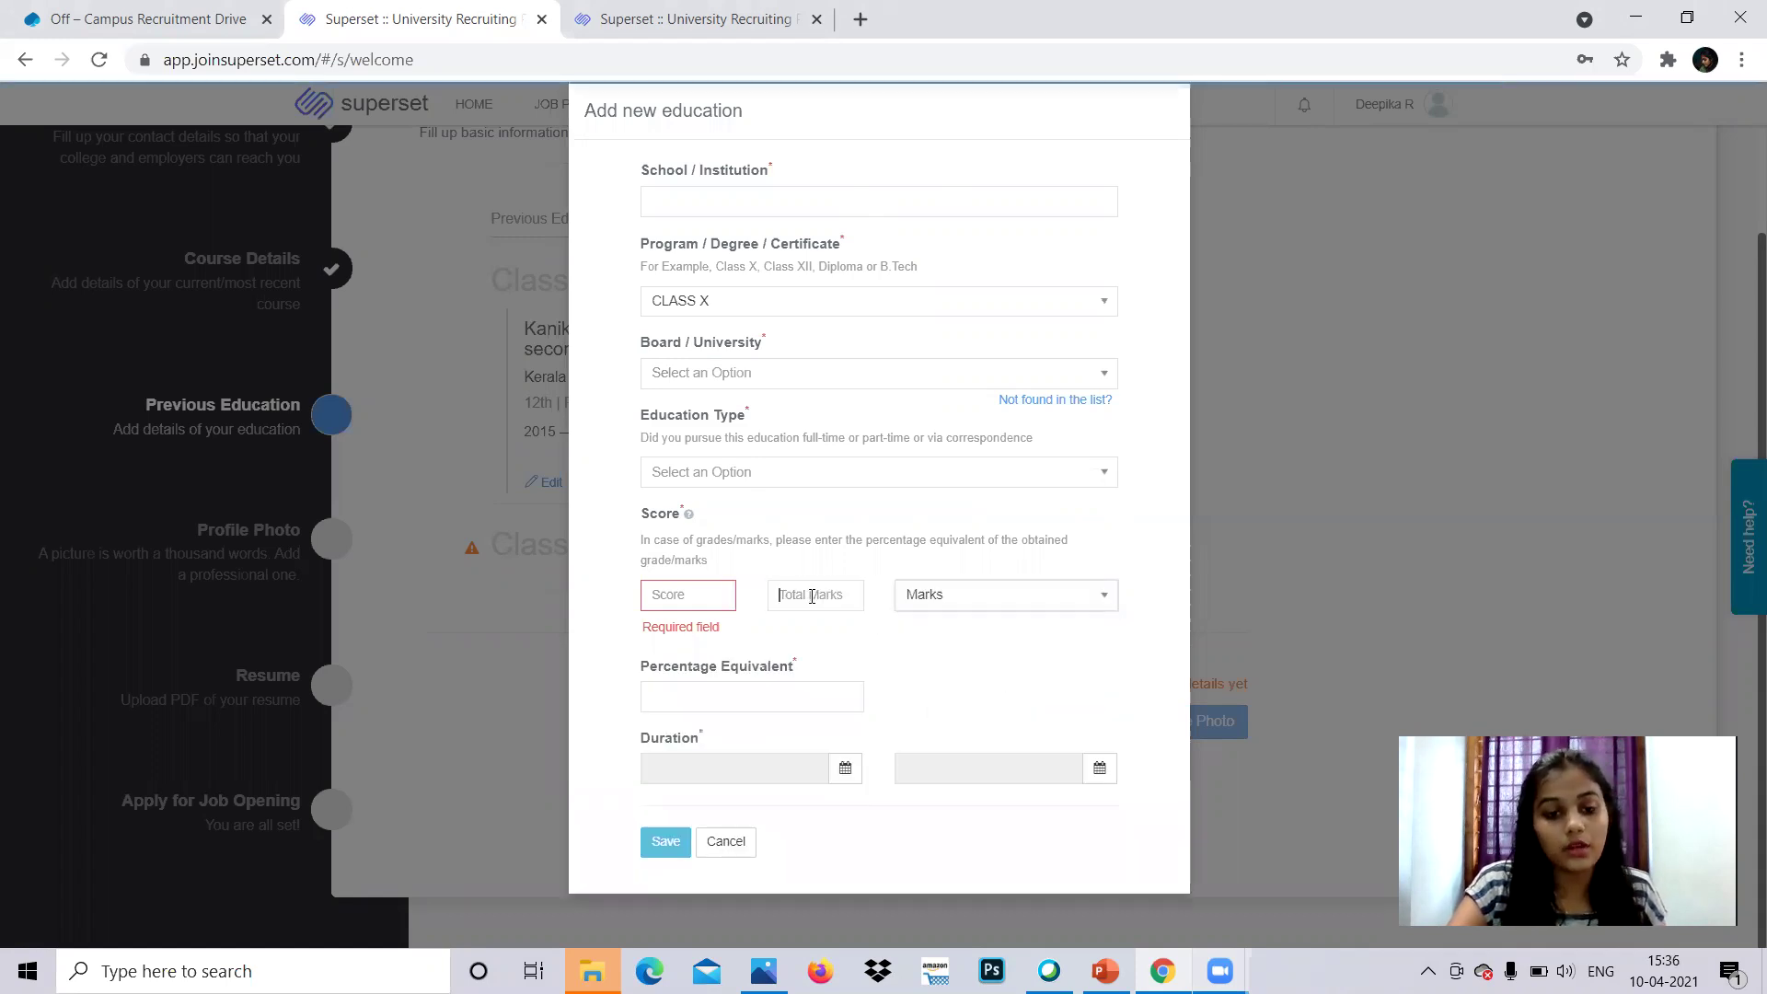
left_click(696, 594)
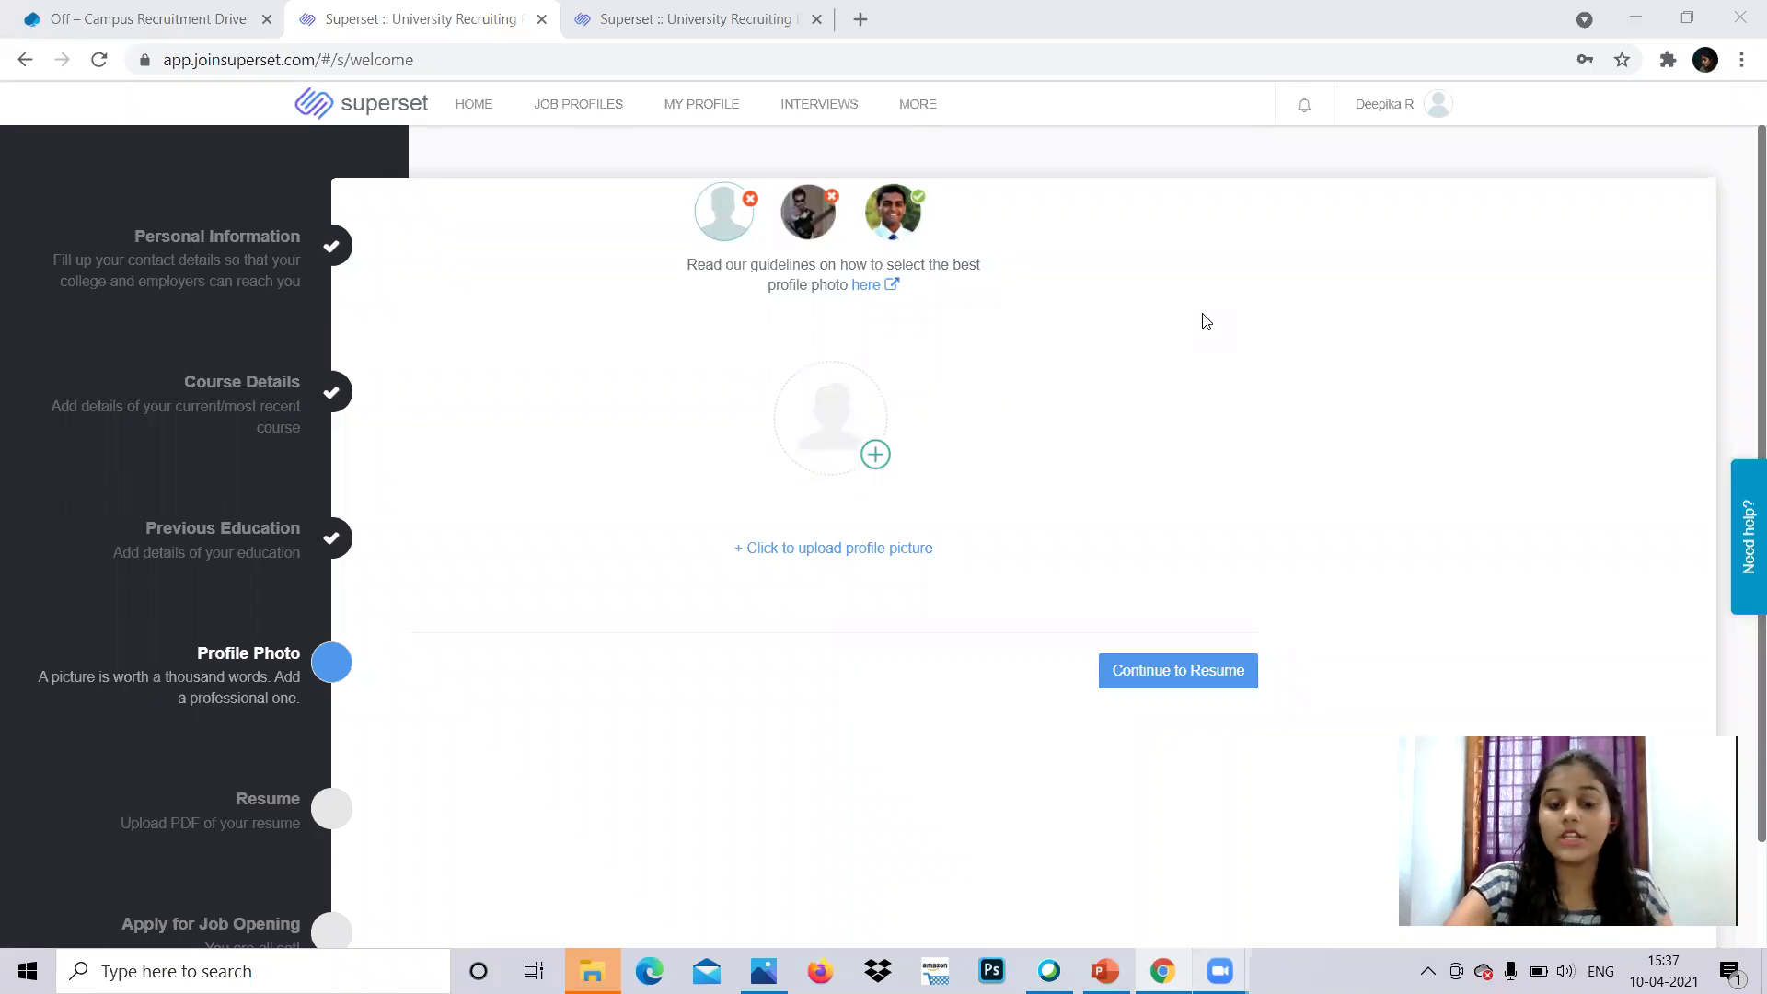
- Choose deep.jpg as the profile photo, upload it, and continue to the Resume step
left_click(871, 471)
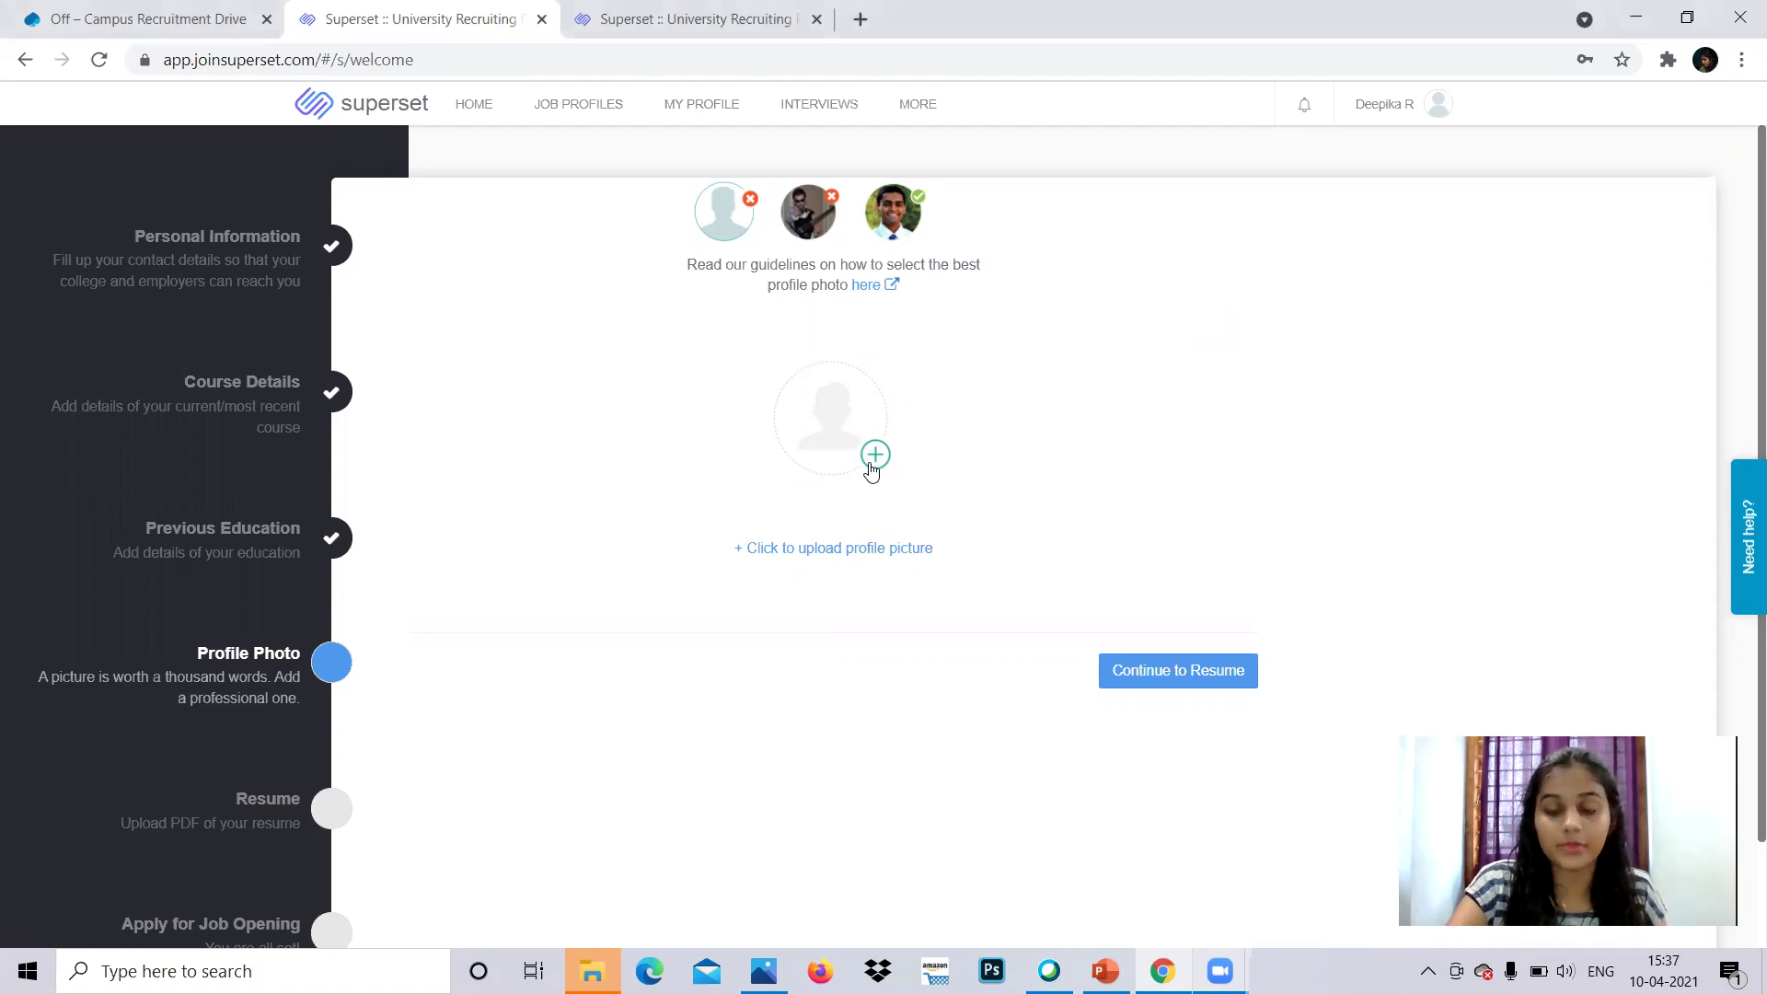
left_click(872, 470)
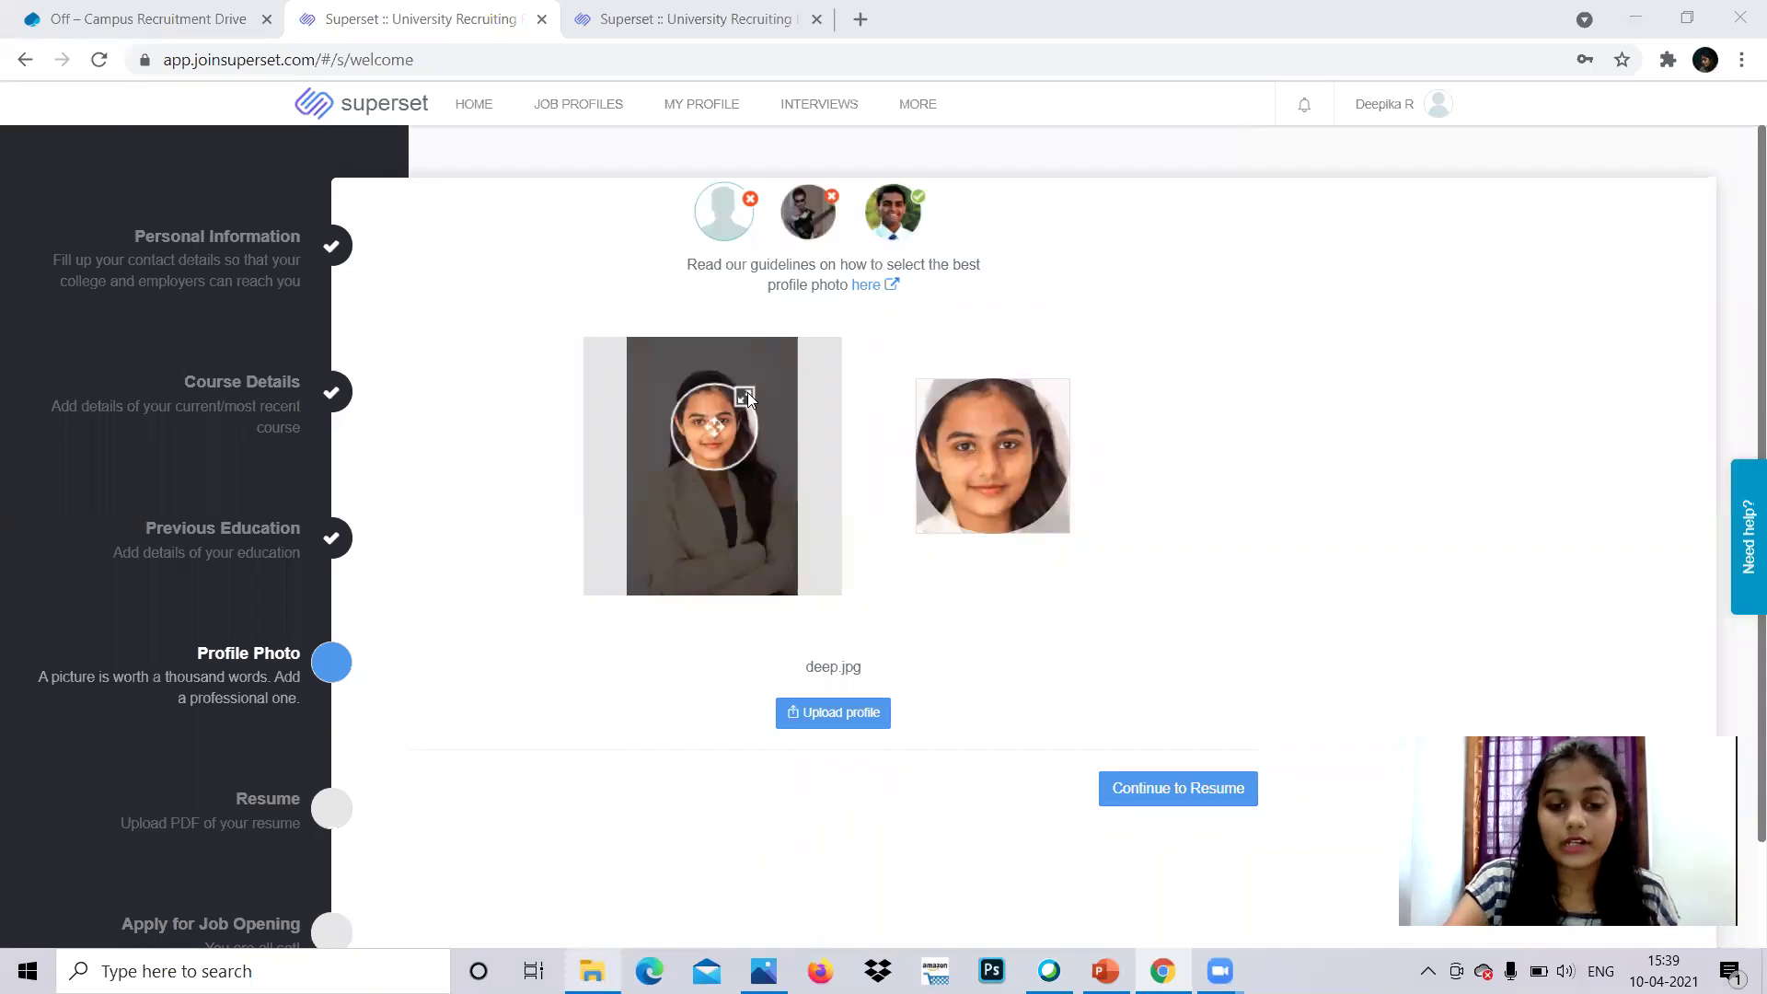
left_click(1244, 791)
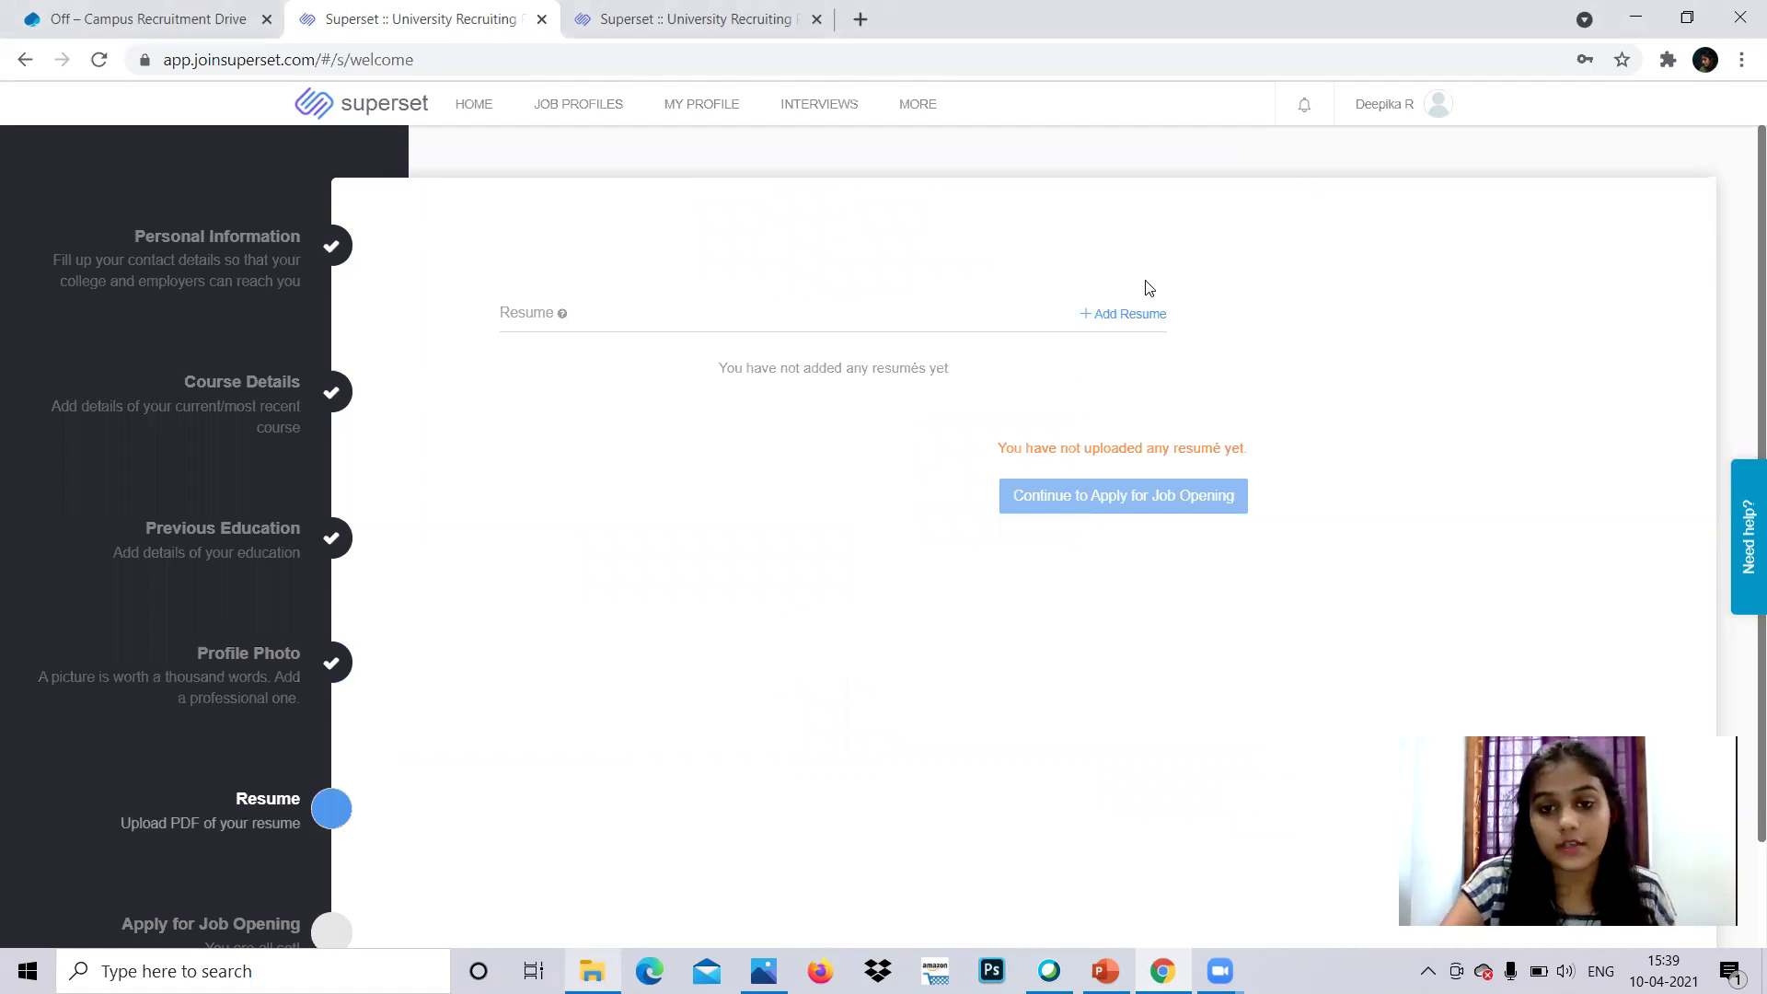
- Upload a PDF resume to the profile and continue to the Capgemini Engineering/MCA job opening
left_click(1132, 316)
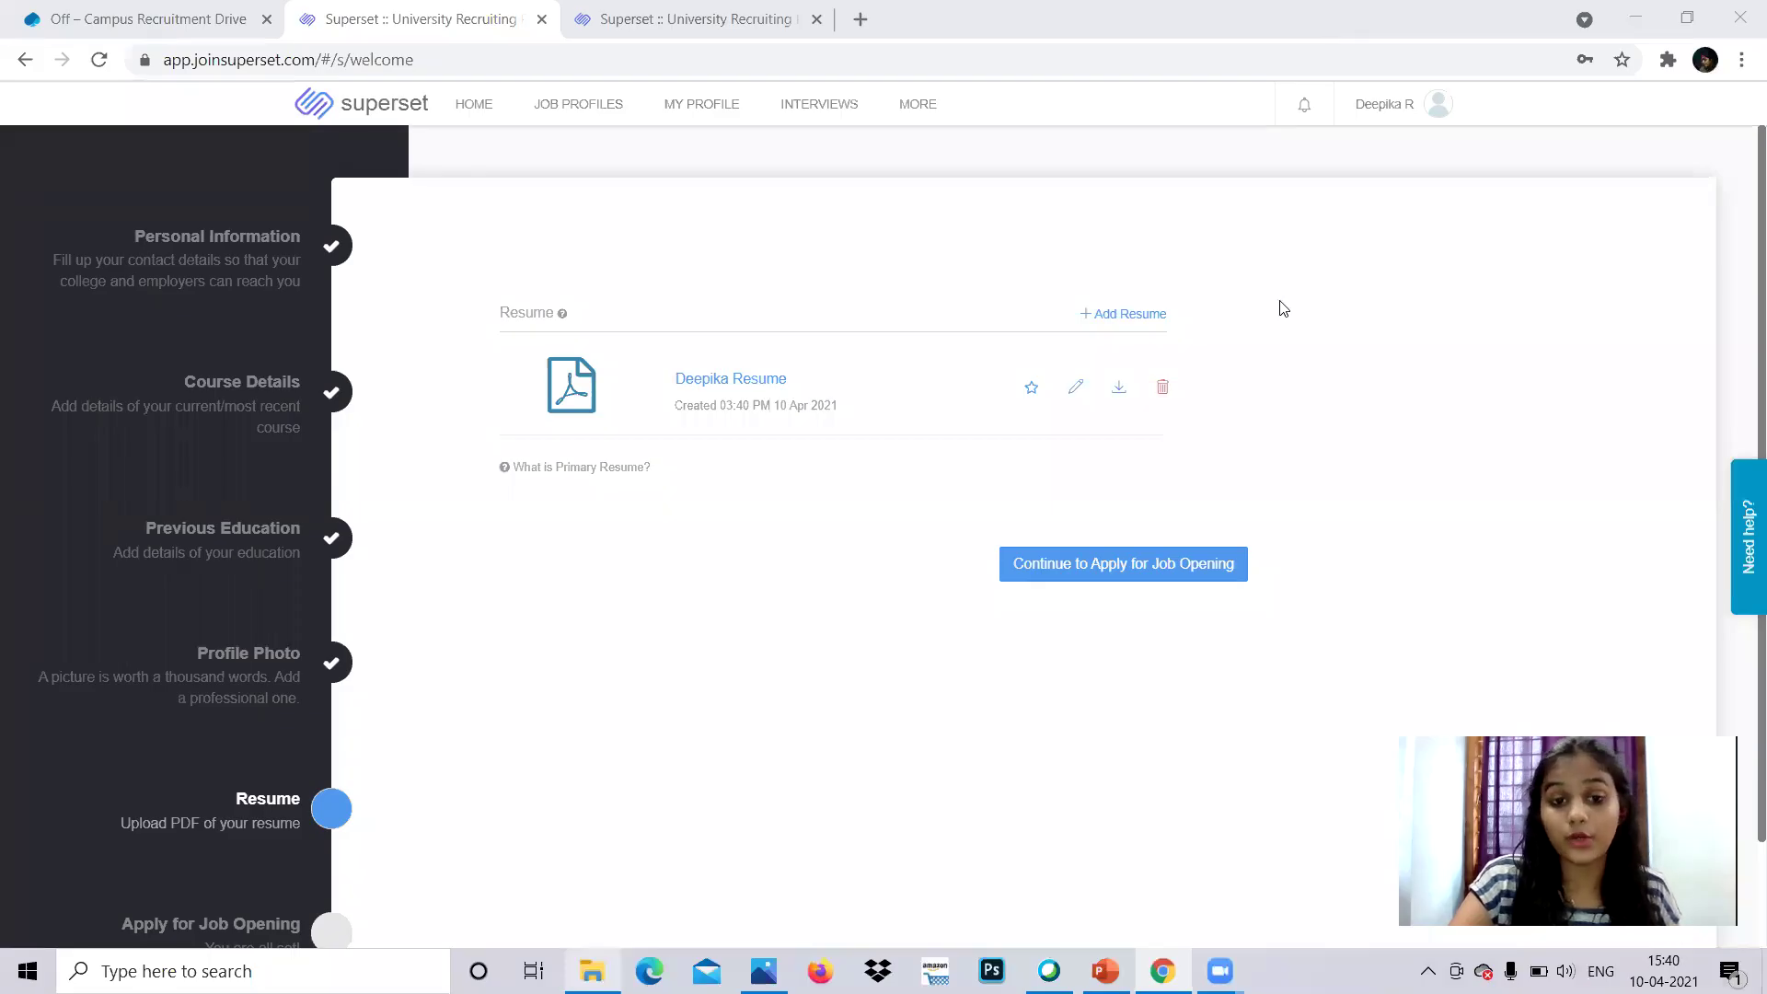
left_click(1136, 561)
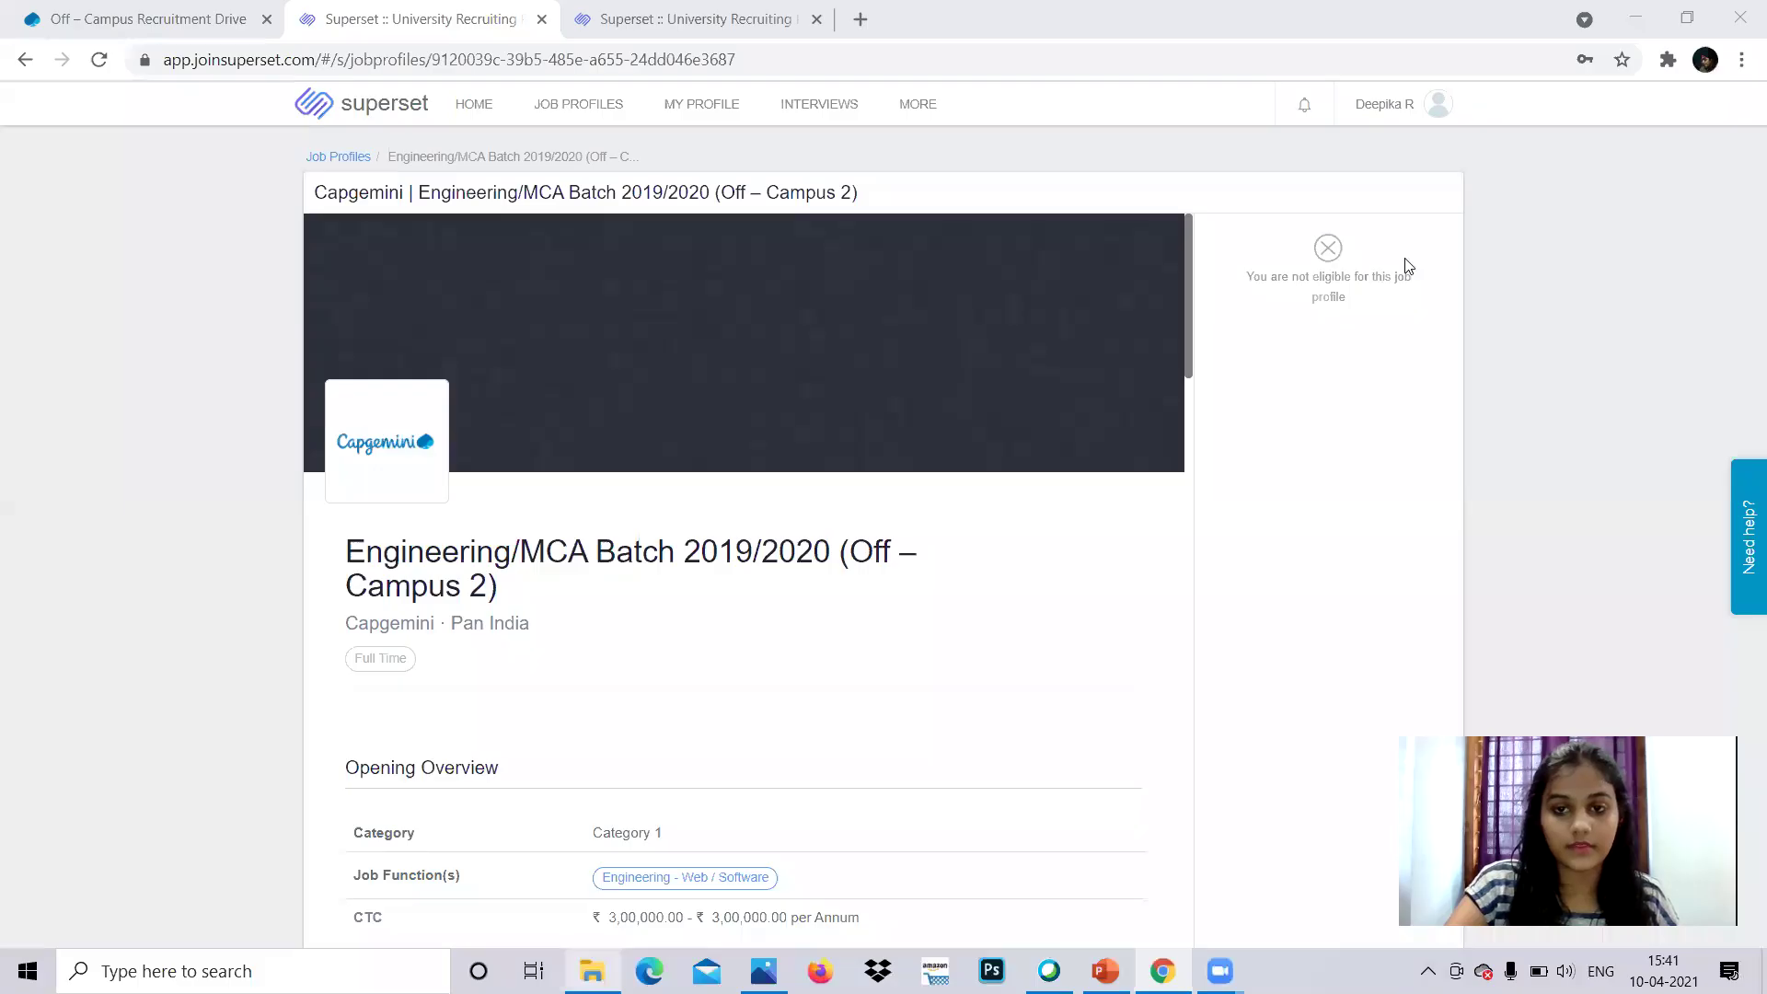
- Open the Capgemini Engineering/MCA job profile listing ₹3,00,000 CTC, Pan India
left_click(1742, 276)
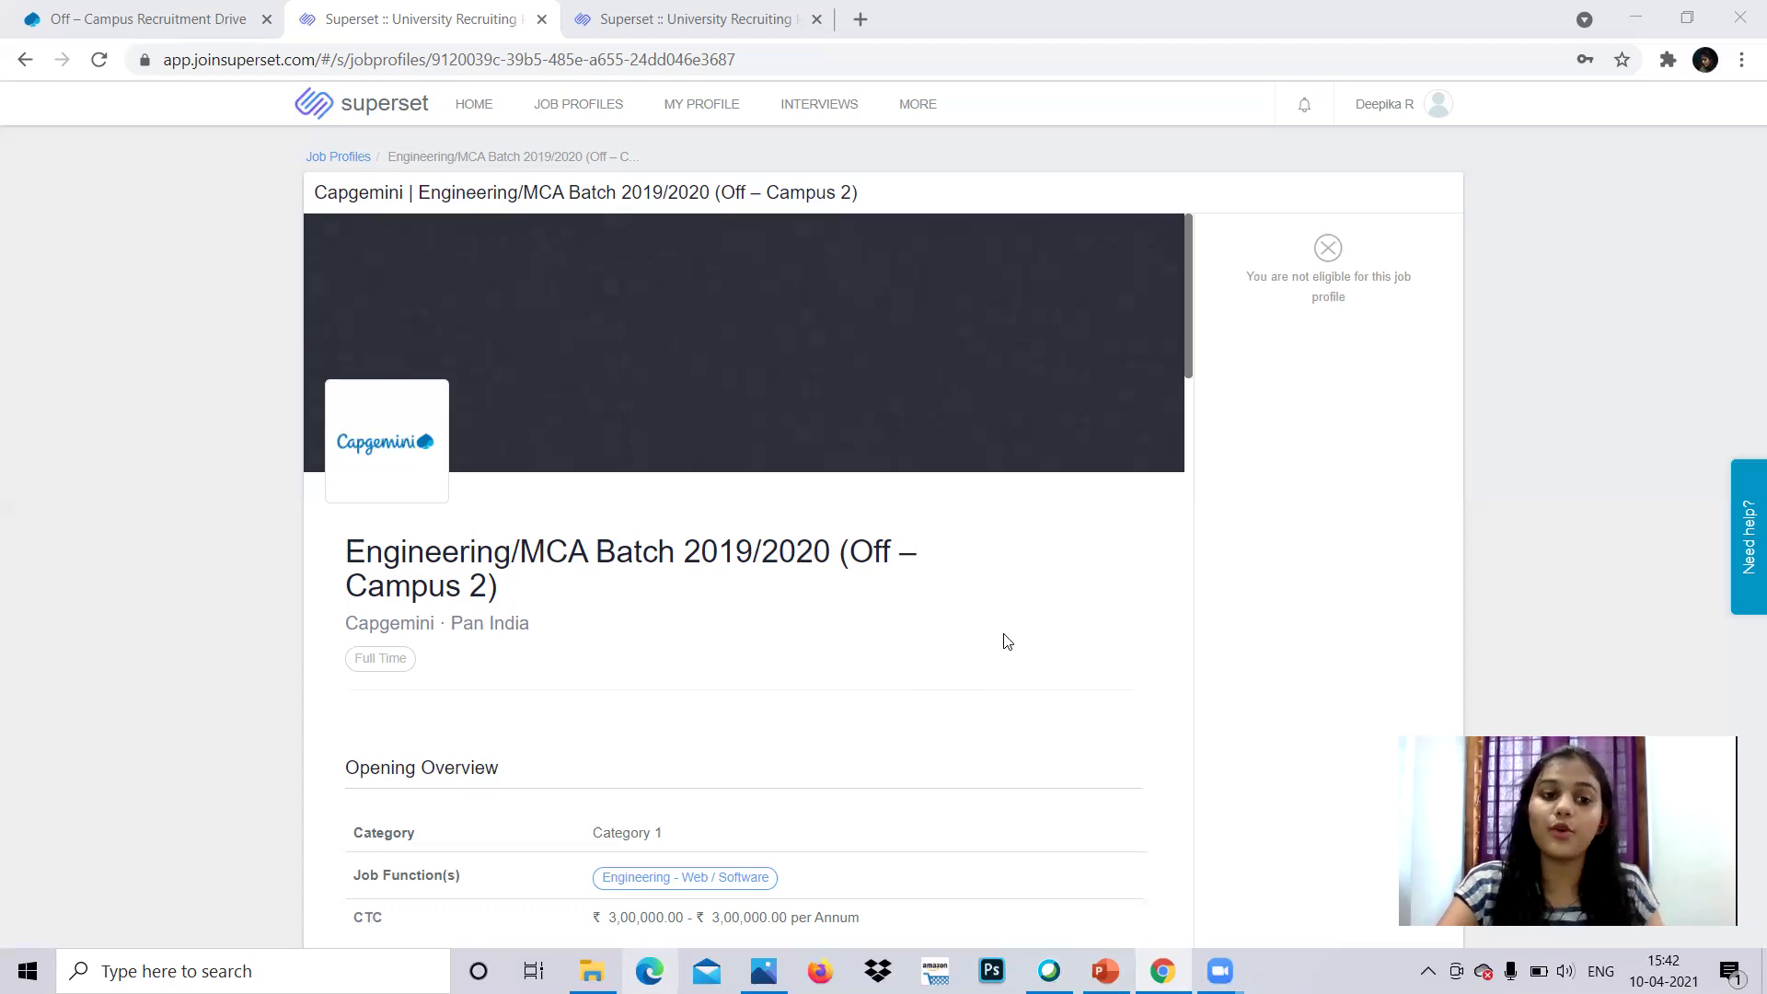
- Switch to the Capgemini Off – Campus Recruitment Drive page for Engineering and MCA
left_click(218, 16)
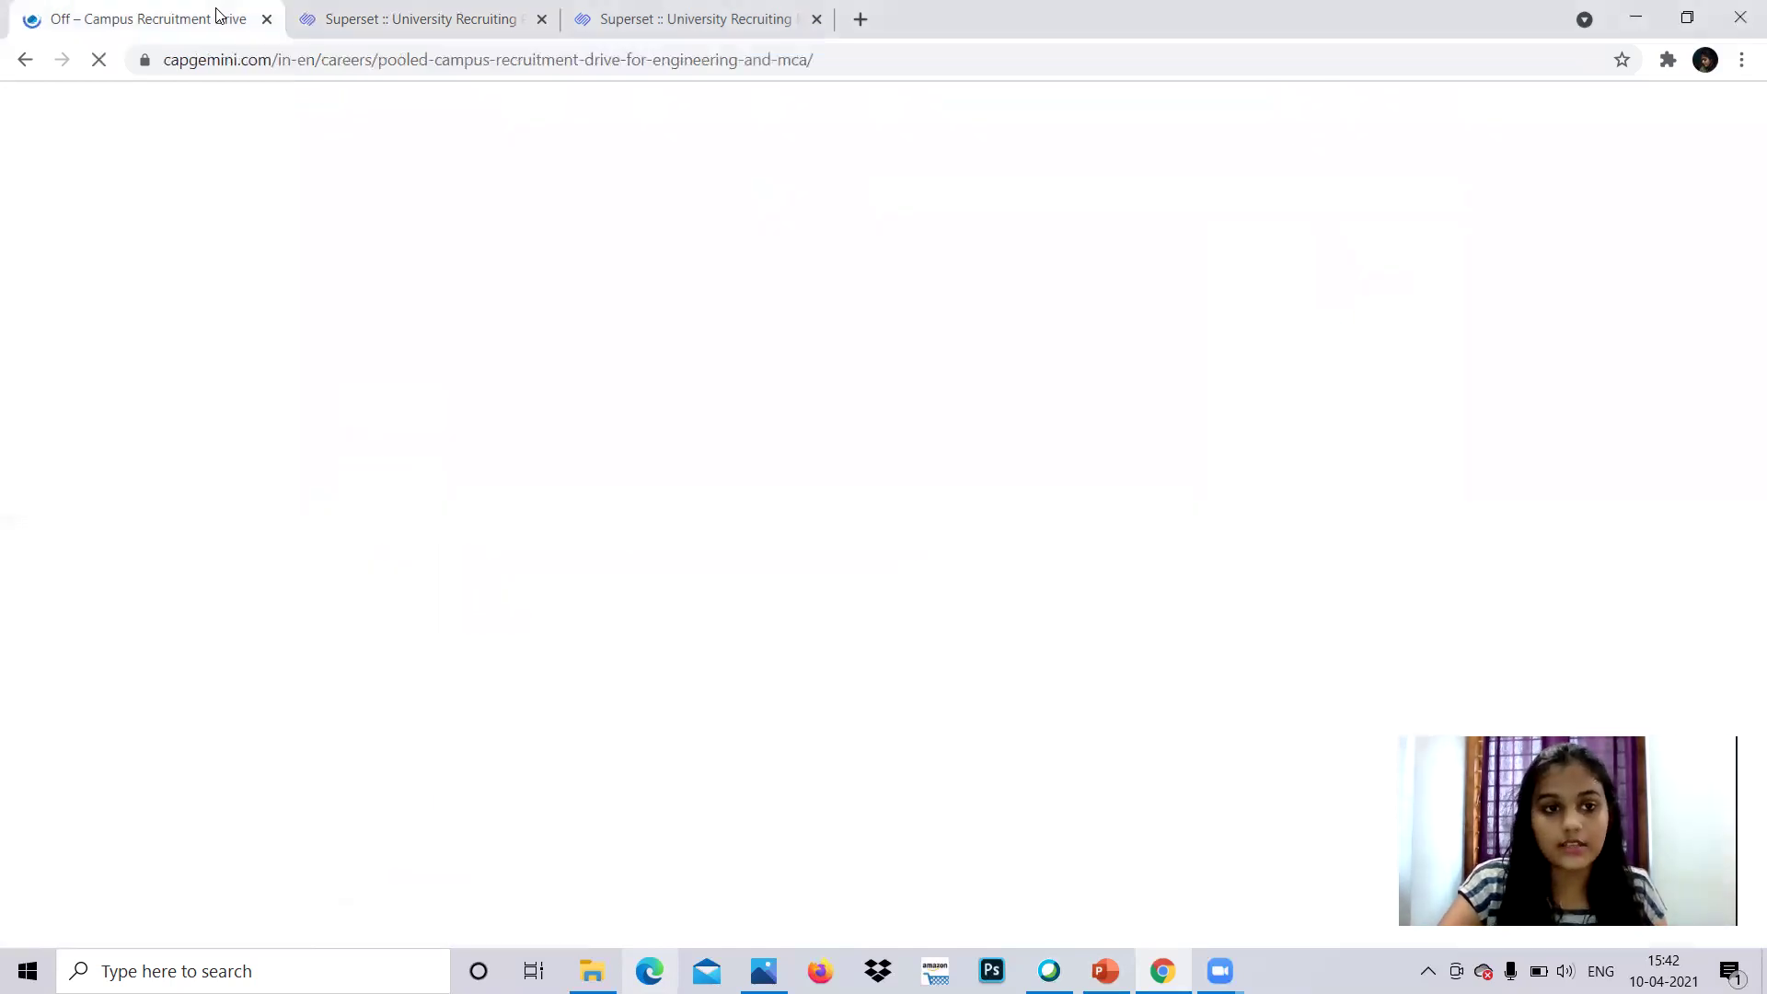